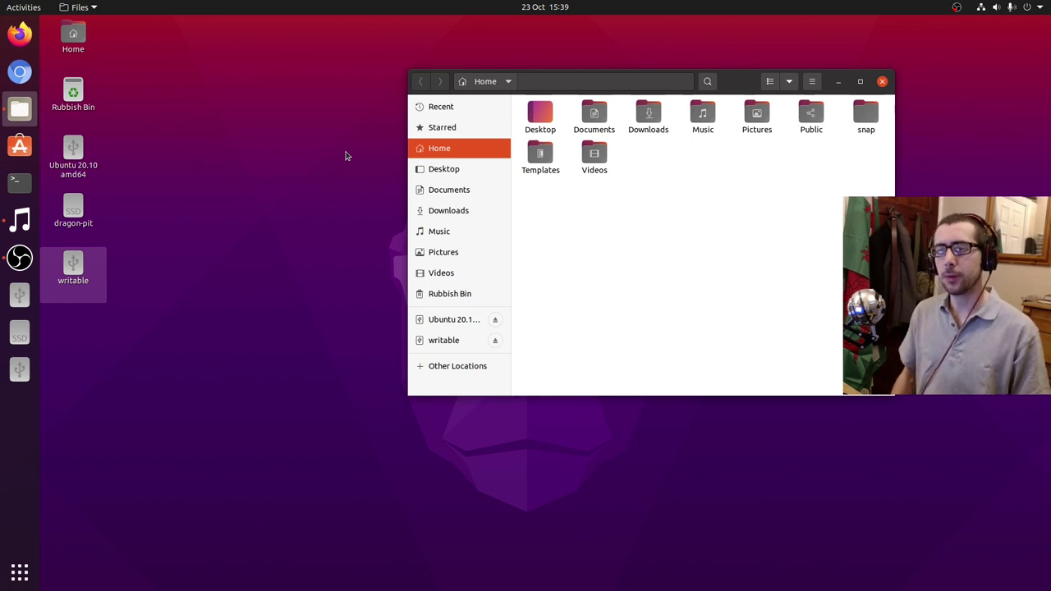
# - Launch Ubuntu Software, centre its window and search for 'obs studio'
pyautogui.click(19, 146)
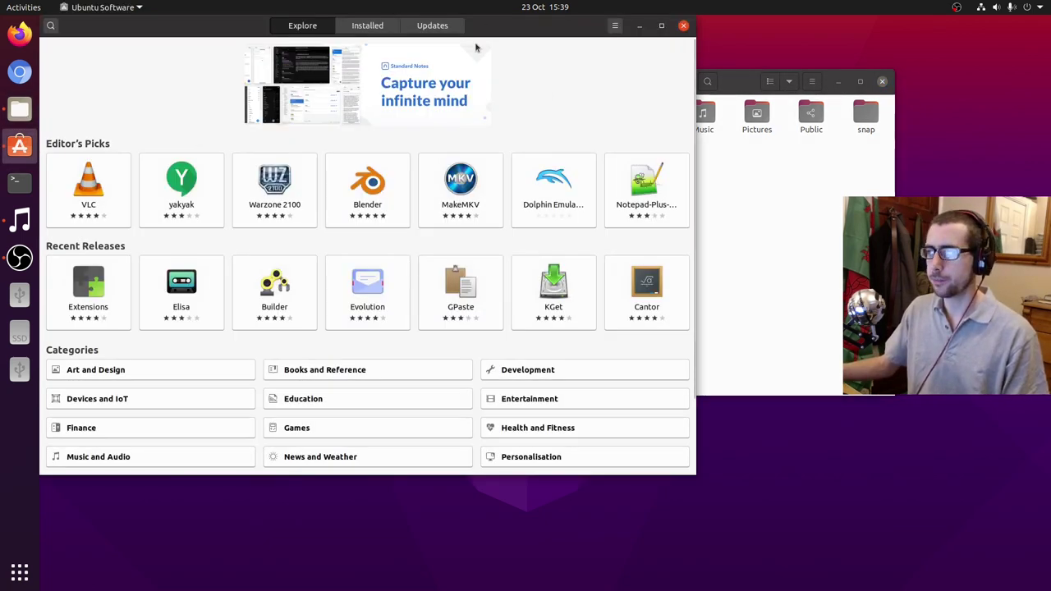
pyautogui.moveTo(235, 31); pyautogui.dragTo(387, 59)
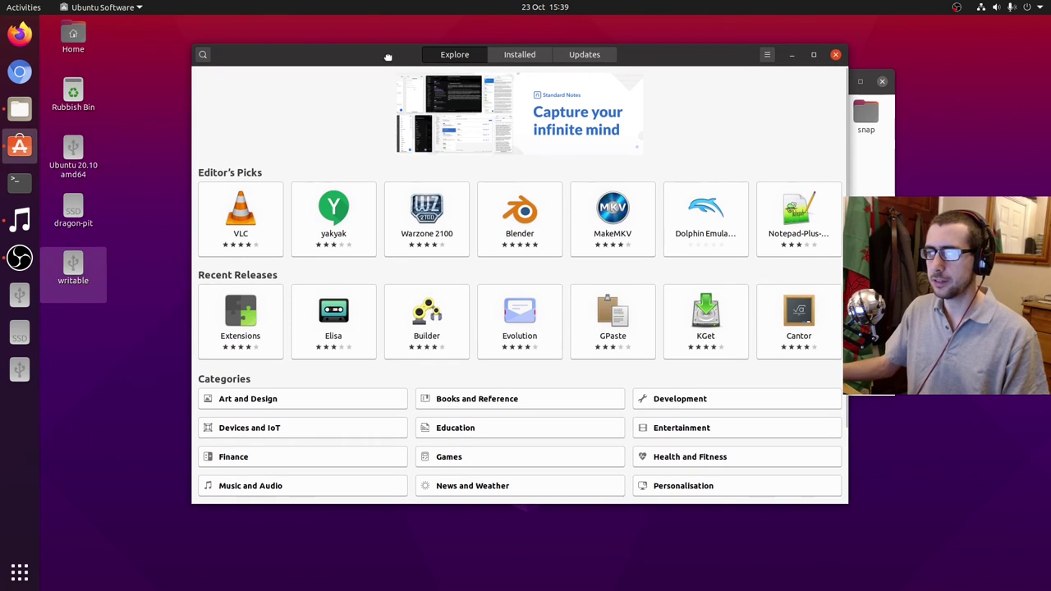
pyautogui.click(203, 55)
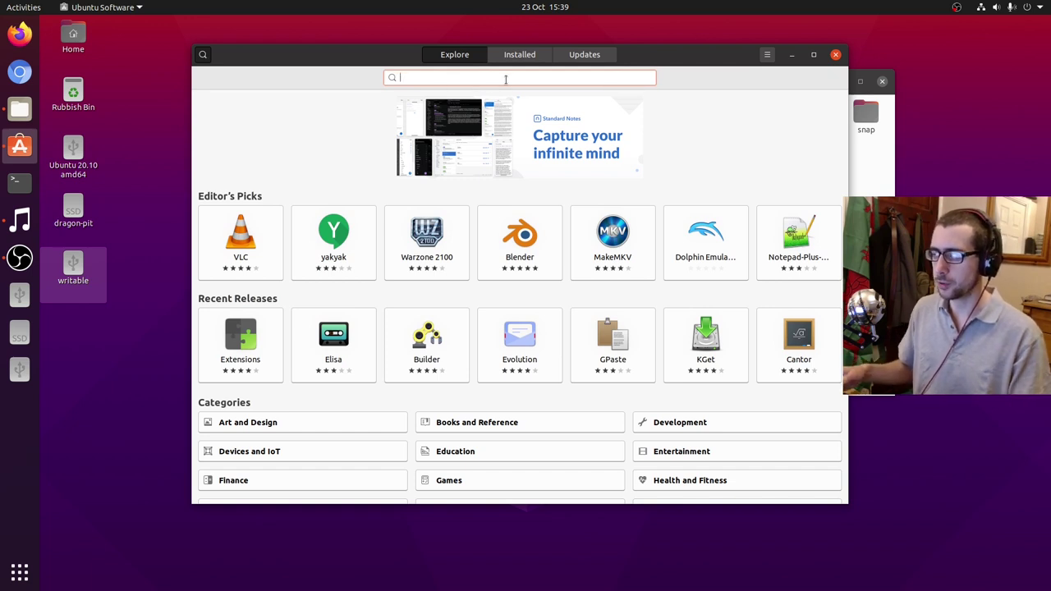
pyautogui.write('obs')
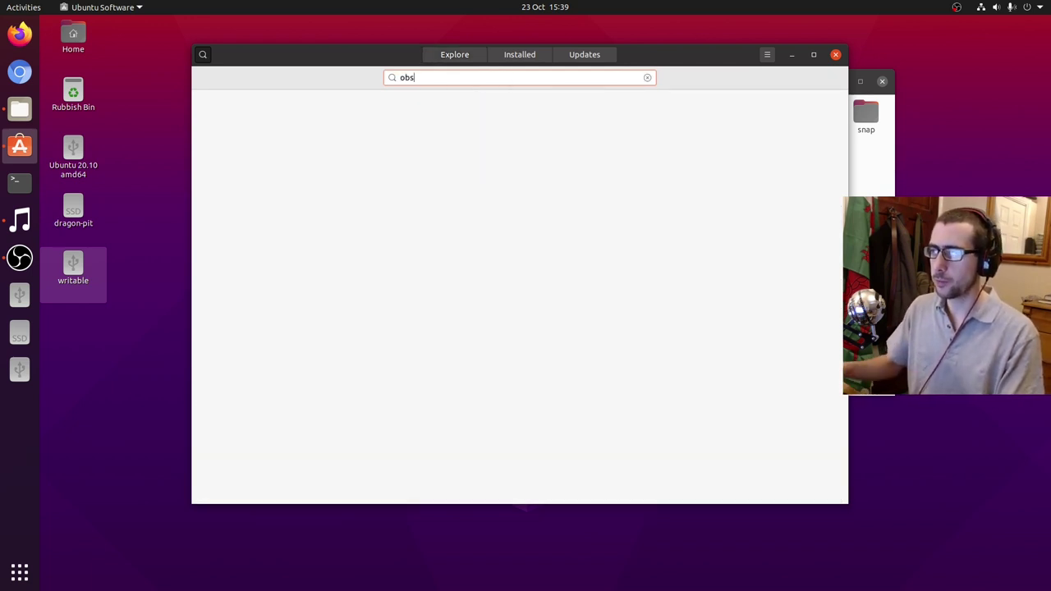
pyautogui.write(' studio')
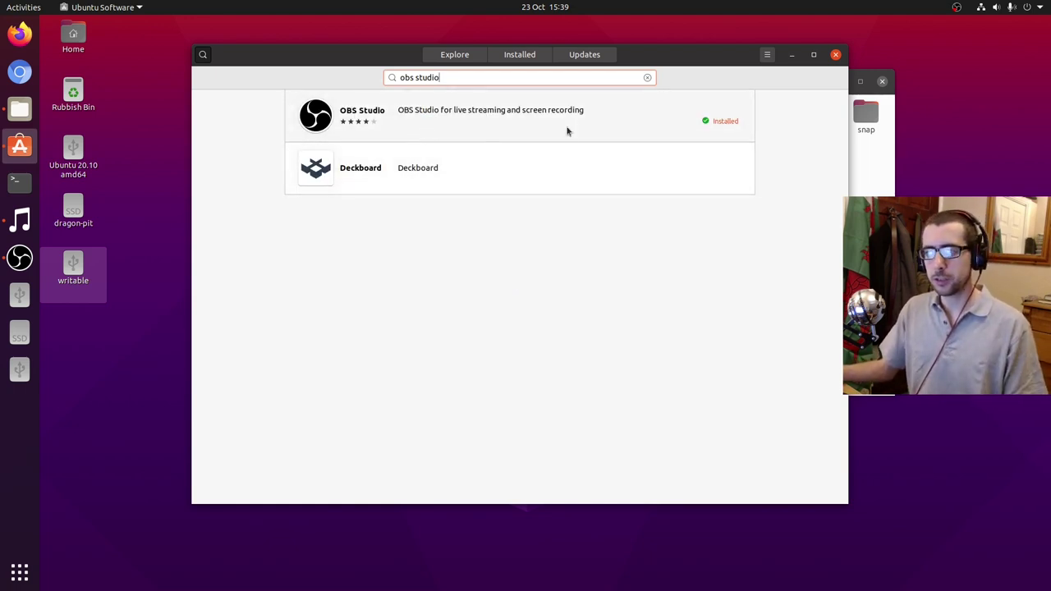
# - Open the OBS Studio result and scroll down to its Details and back up
pyautogui.click(573, 121)
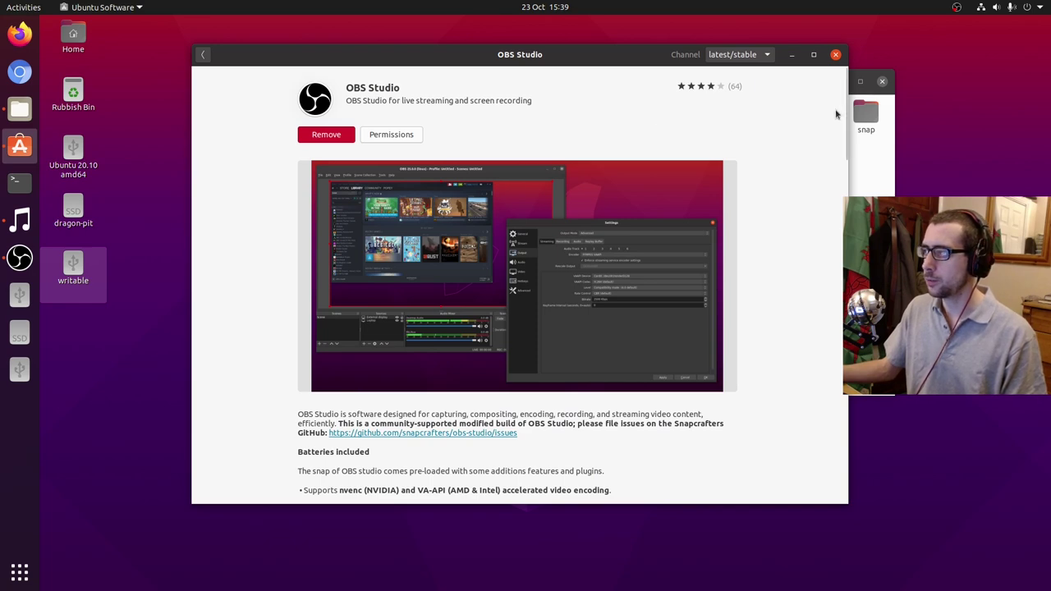
pyautogui.moveTo(846, 105); pyautogui.dragTo(837, 359)
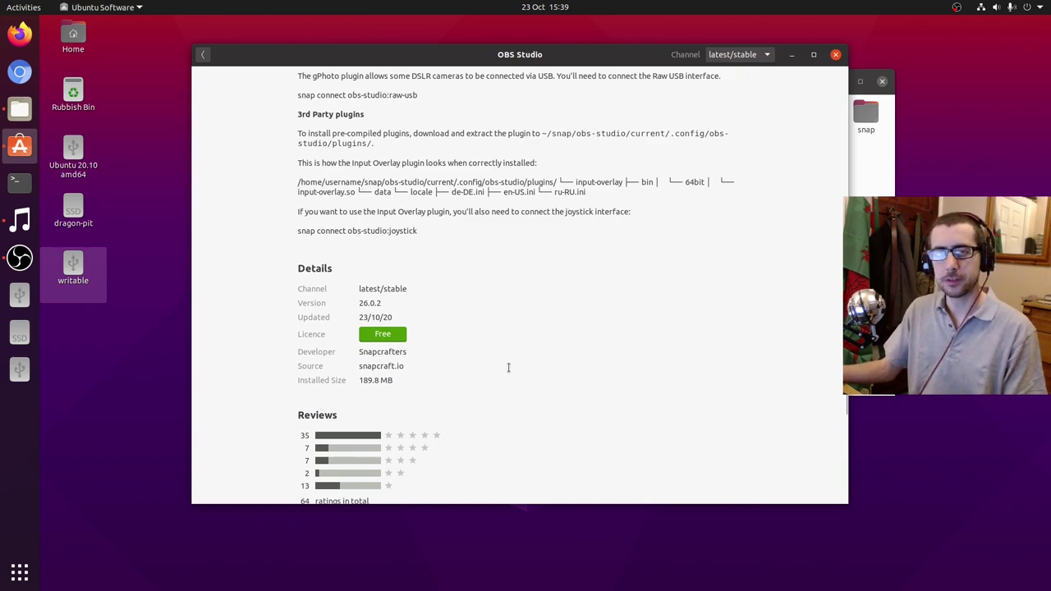
pyautogui.moveTo(844, 402); pyautogui.dragTo(834, 80)
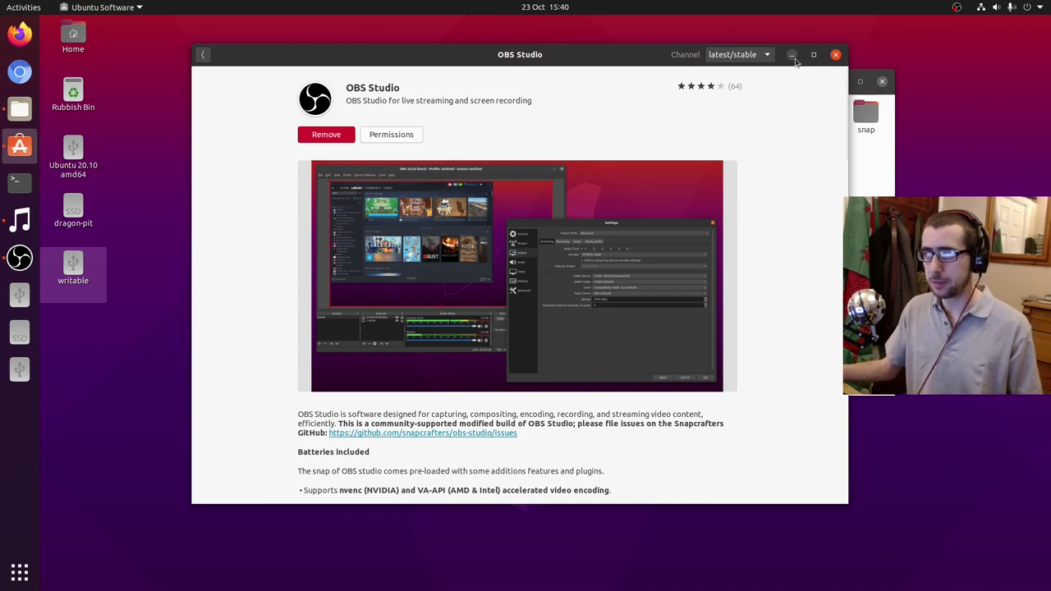
pyautogui.click(792, 55)
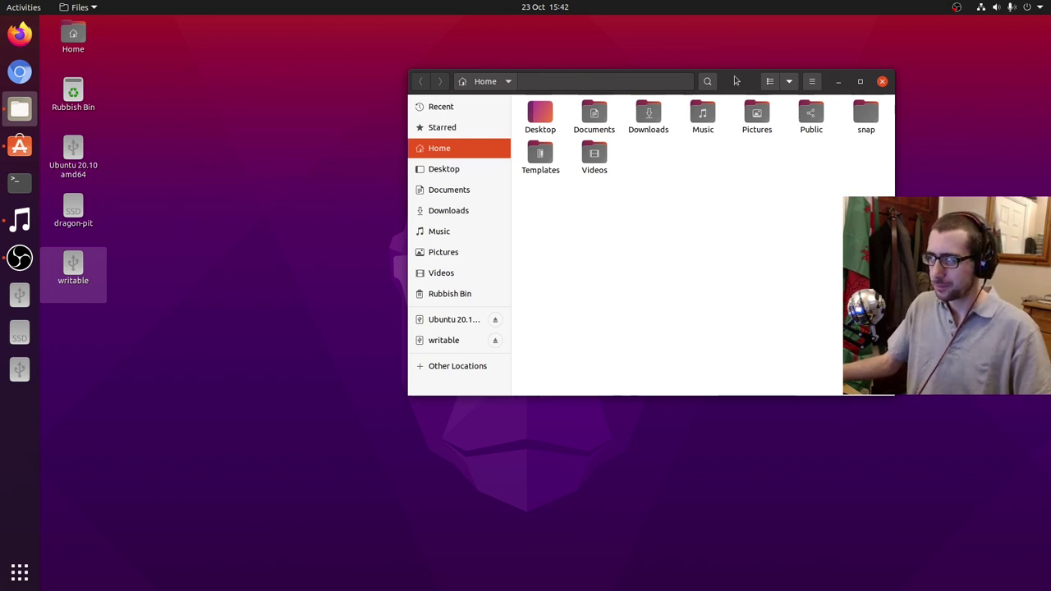
# - Maximise and restore the Files Home window, nudging it right and then left
pyautogui.moveTo(737, 82); pyautogui.dragTo(759, 75)
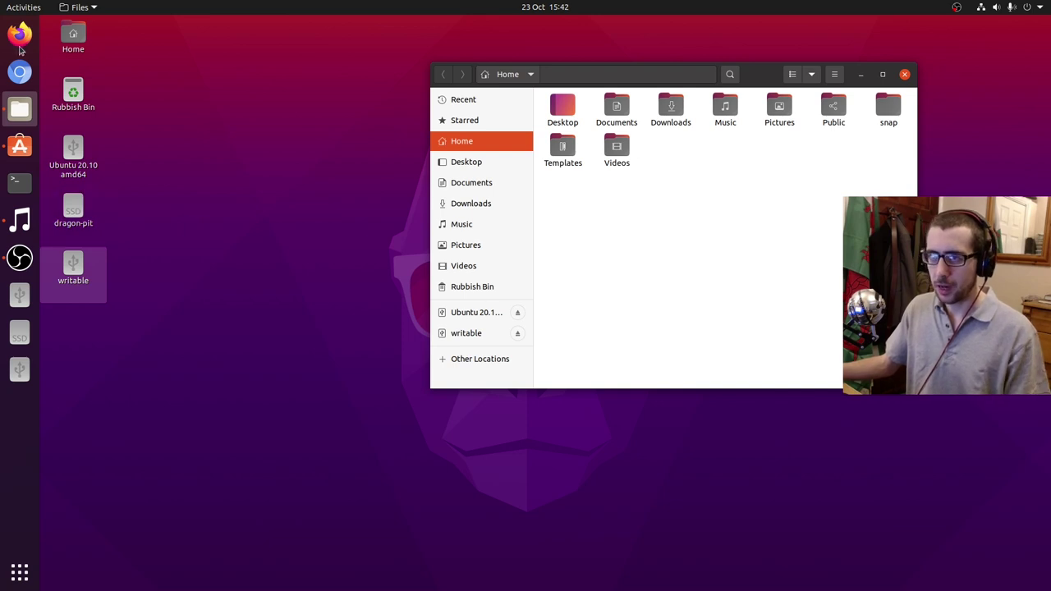
pyautogui.doubleClick(754, 81)
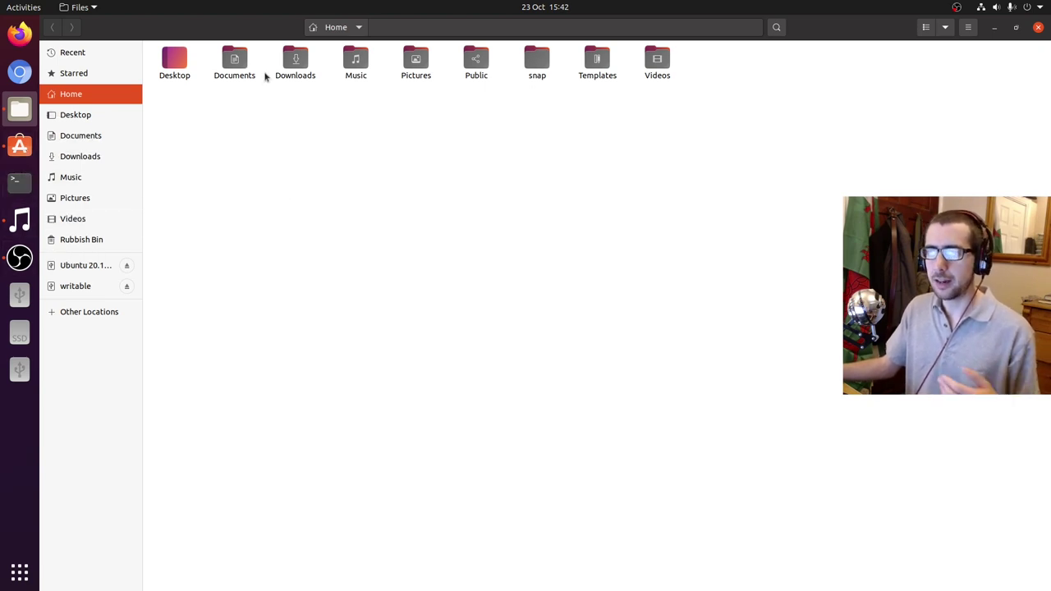
pyautogui.doubleClick(249, 31)
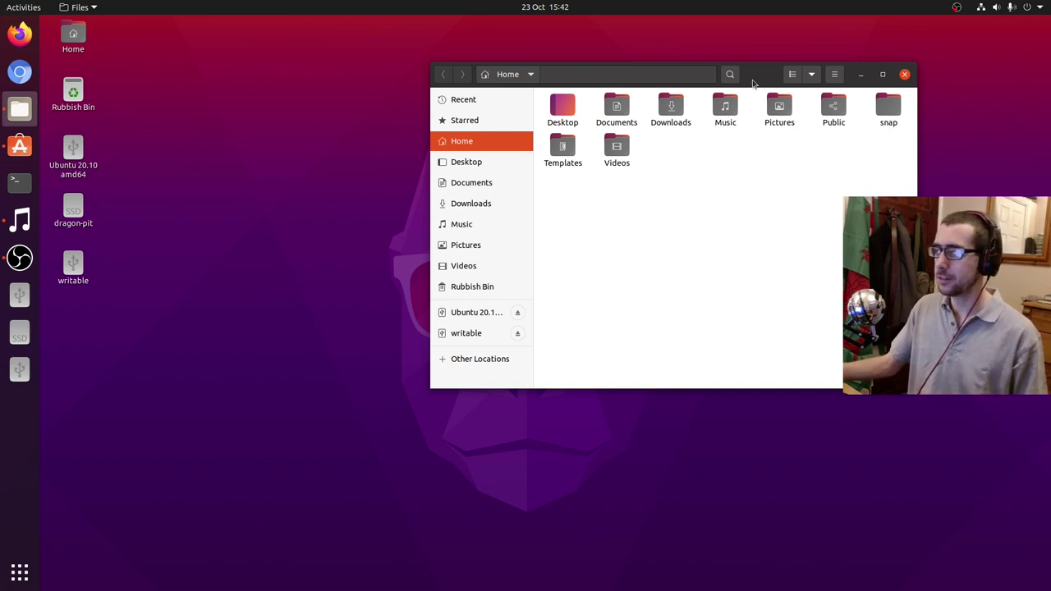
pyautogui.moveTo(752, 76); pyautogui.dragTo(620, 75)
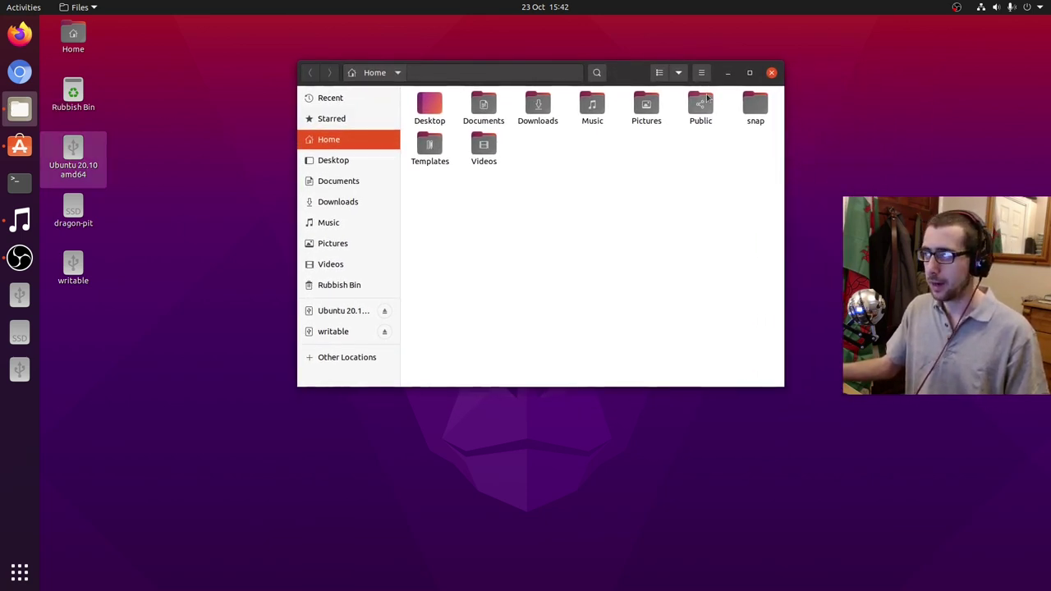
# - Minimise and restore the Home window, then preview its open windows from the Files dock menu
pyautogui.click(728, 74)
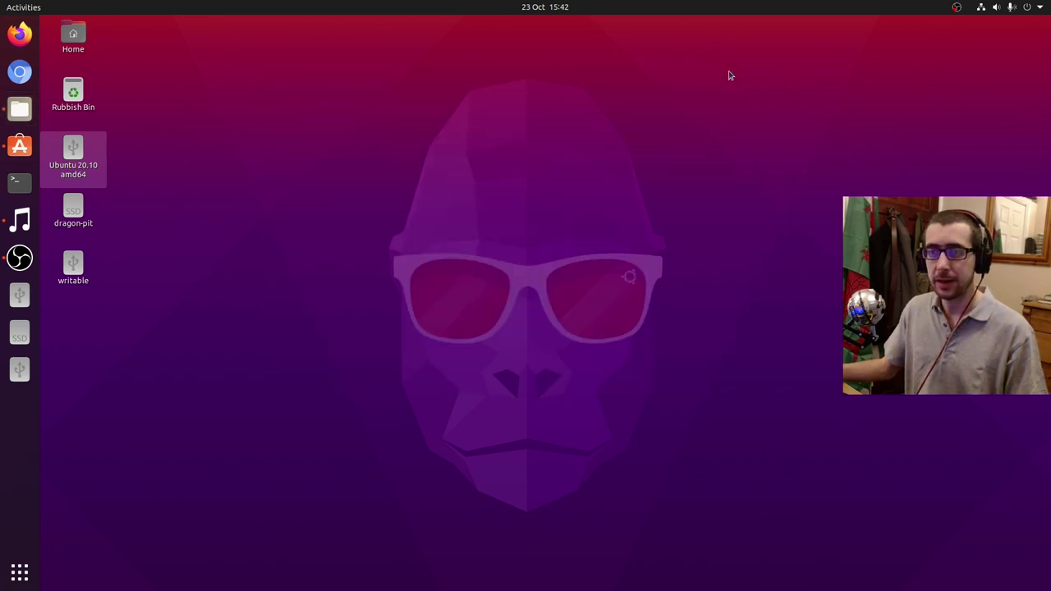
pyautogui.click(6, 119)
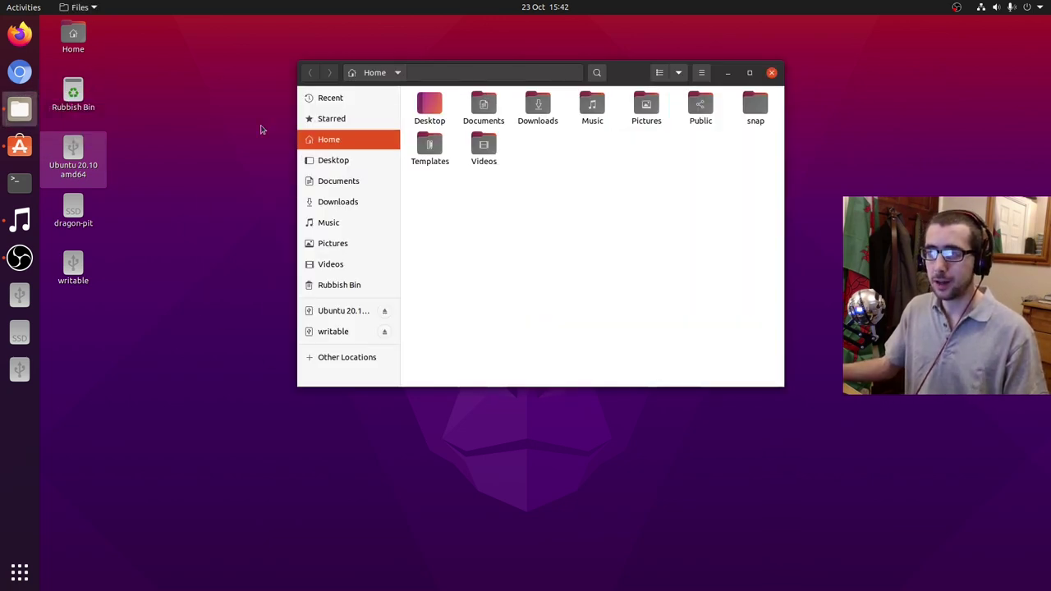
pyautogui.moveTo(621, 75); pyautogui.dragTo(586, 80)
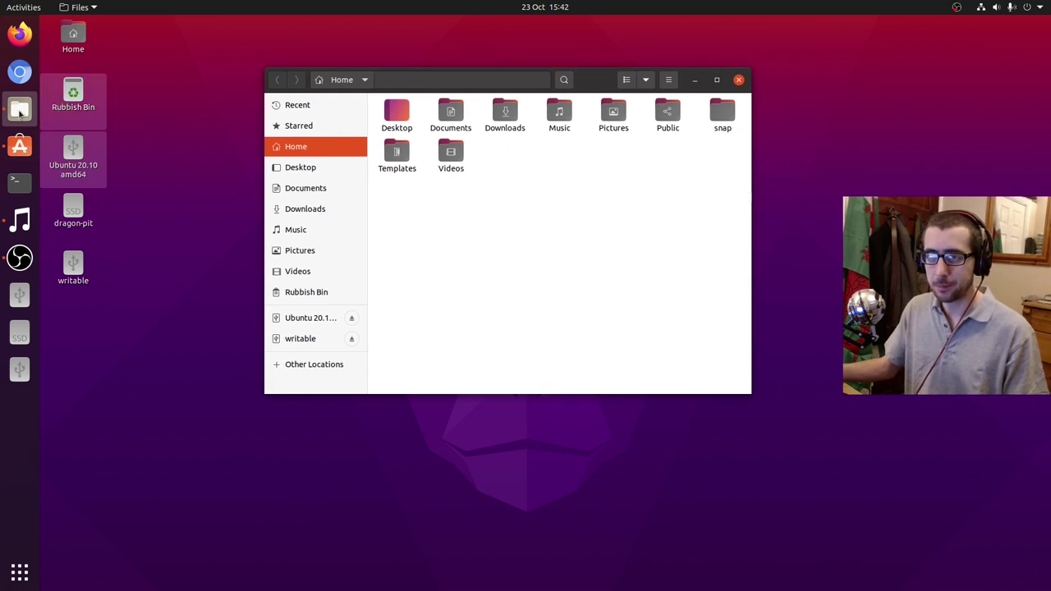
pyautogui.rightClick(20, 113)
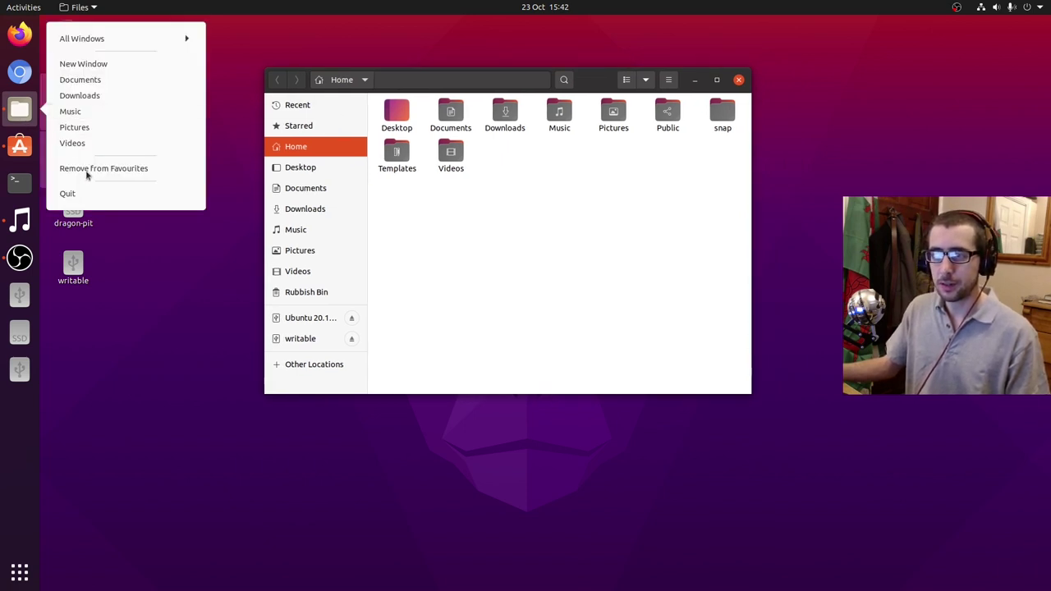
pyautogui.click(83, 39)
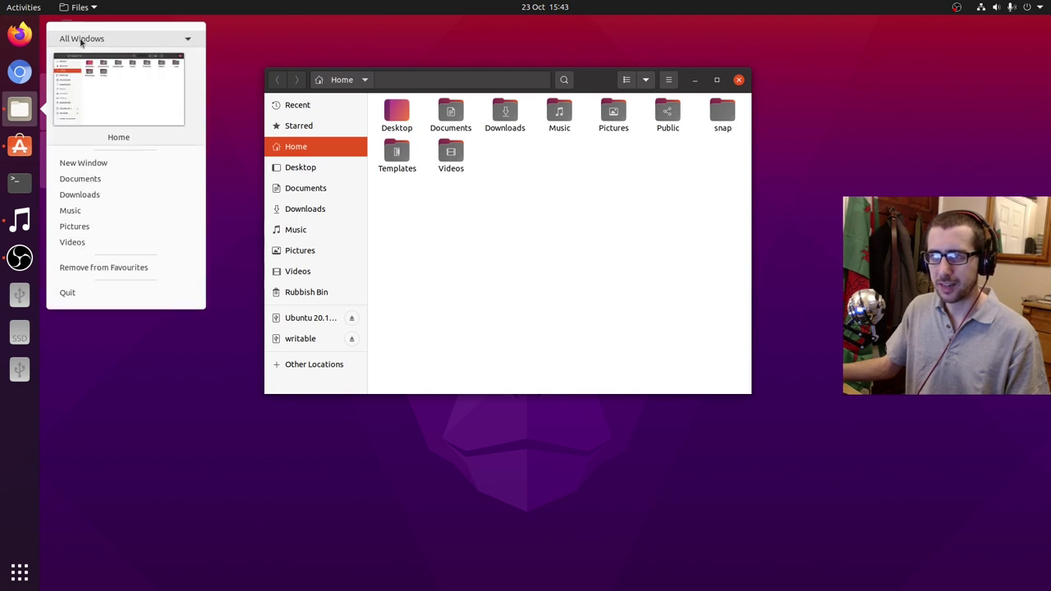
pyautogui.click(83, 41)
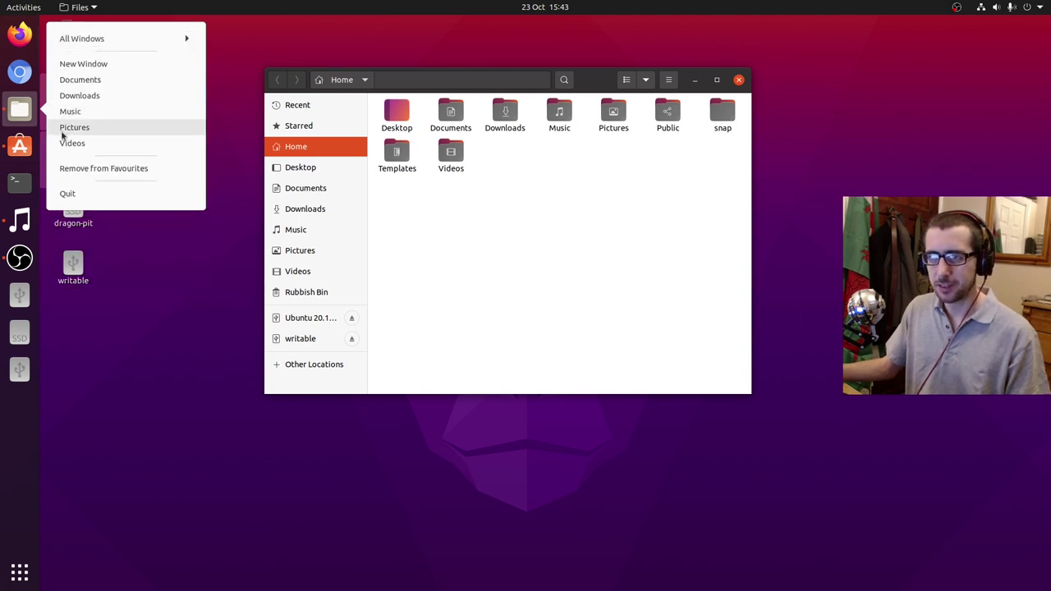
pyautogui.click(235, 290)
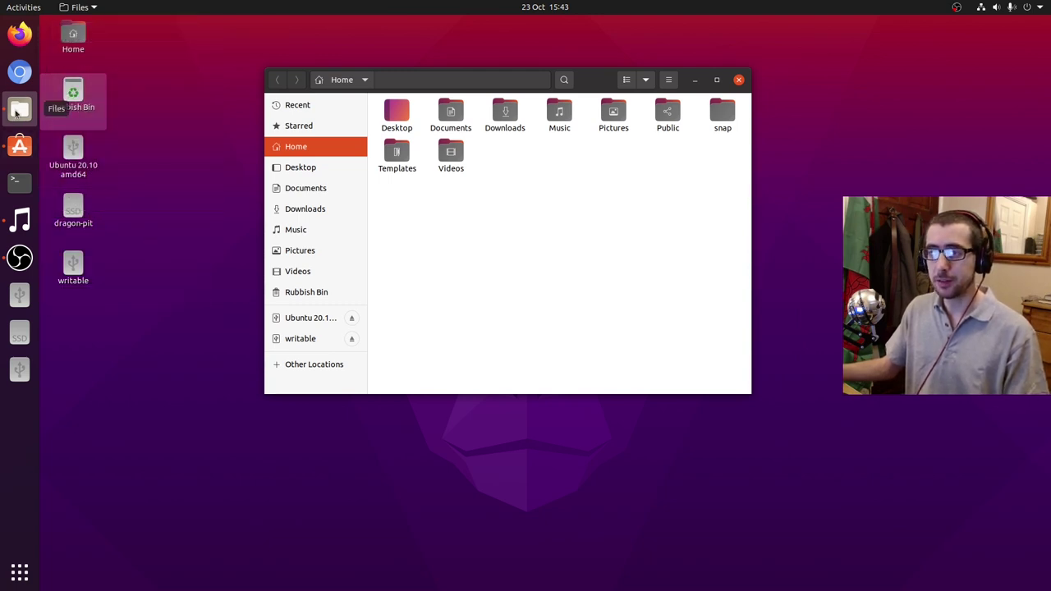
# - Minimise and restore the Home window, then close it and reopen a fresh one moved up-right
pyautogui.click(694, 80)
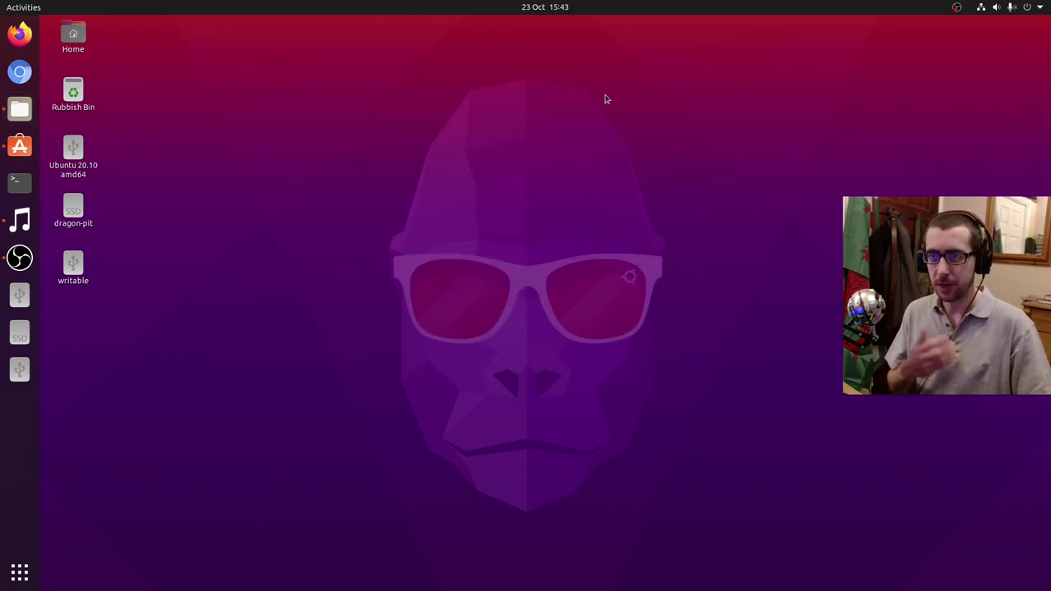
pyautogui.click(20, 108)
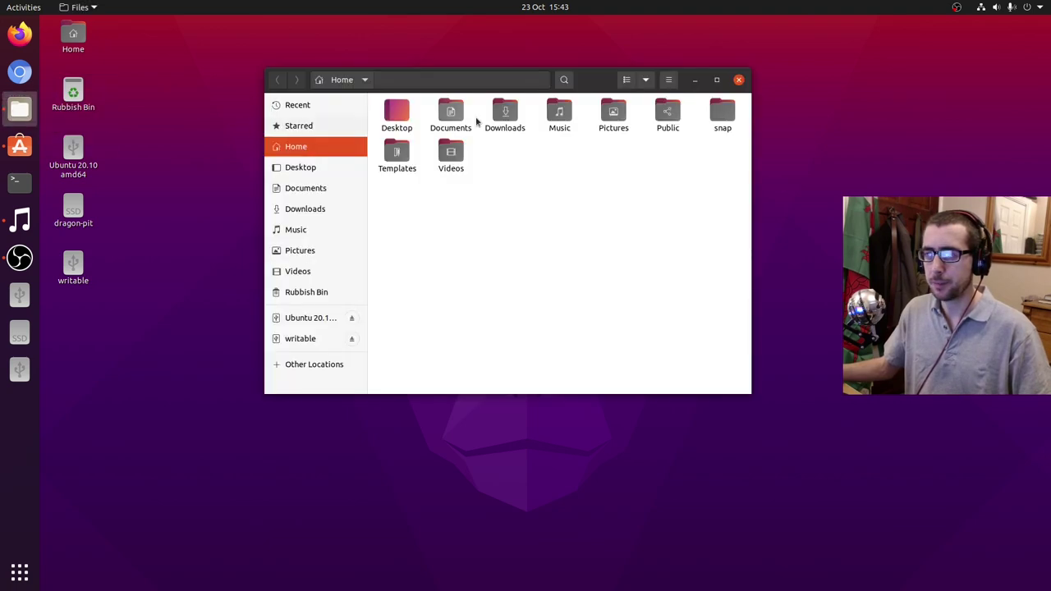
pyautogui.click(739, 79)
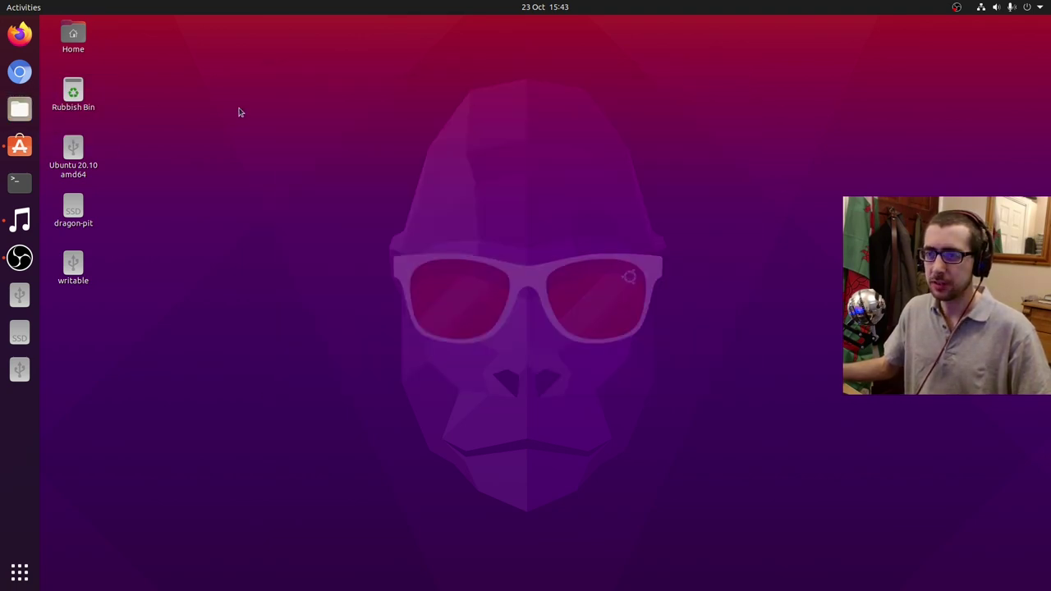
pyautogui.click(19, 108)
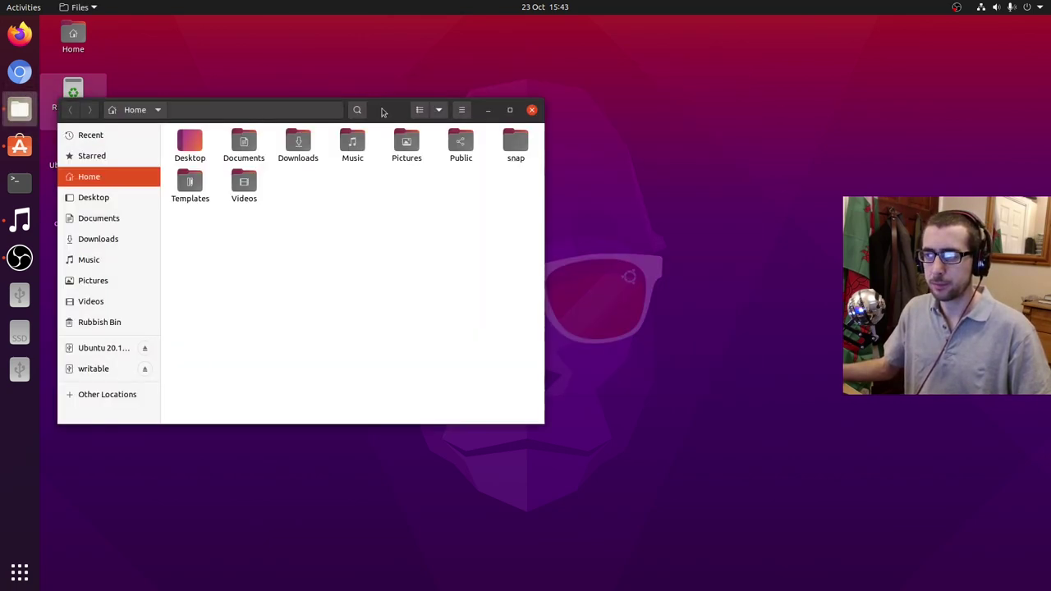
pyautogui.moveTo(393, 113); pyautogui.dragTo(526, 77)
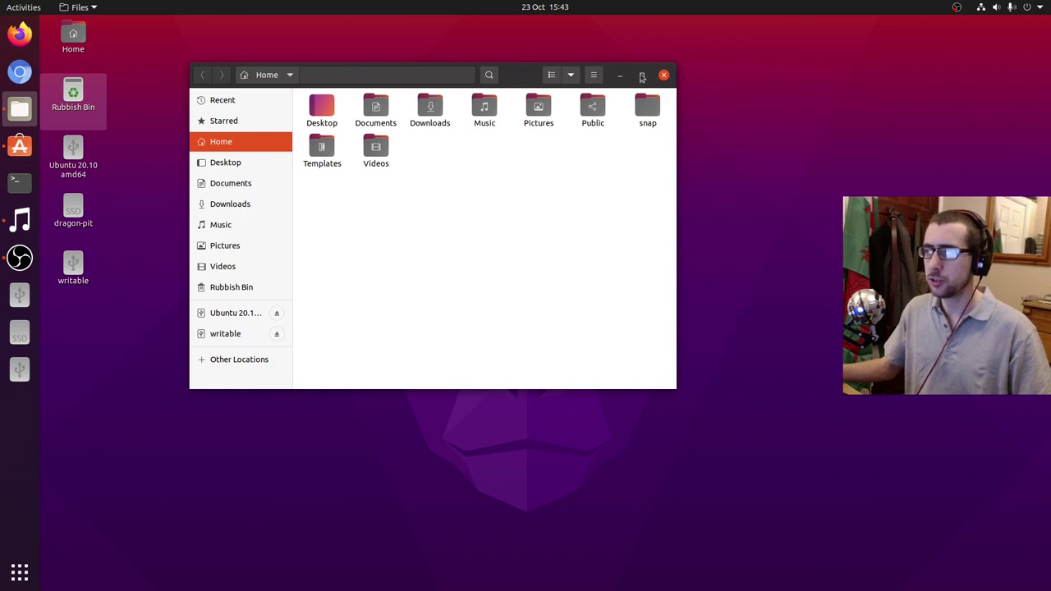
# - Close and reopen Files a few times, then launch a Terminal and centre it
pyautogui.click(664, 75)
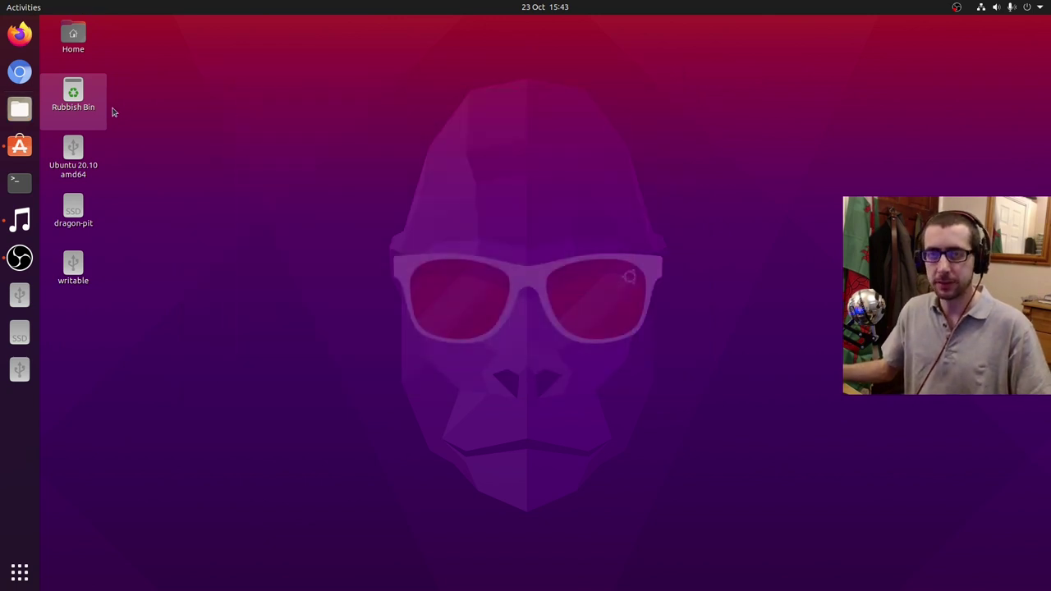
pyautogui.click(20, 107)
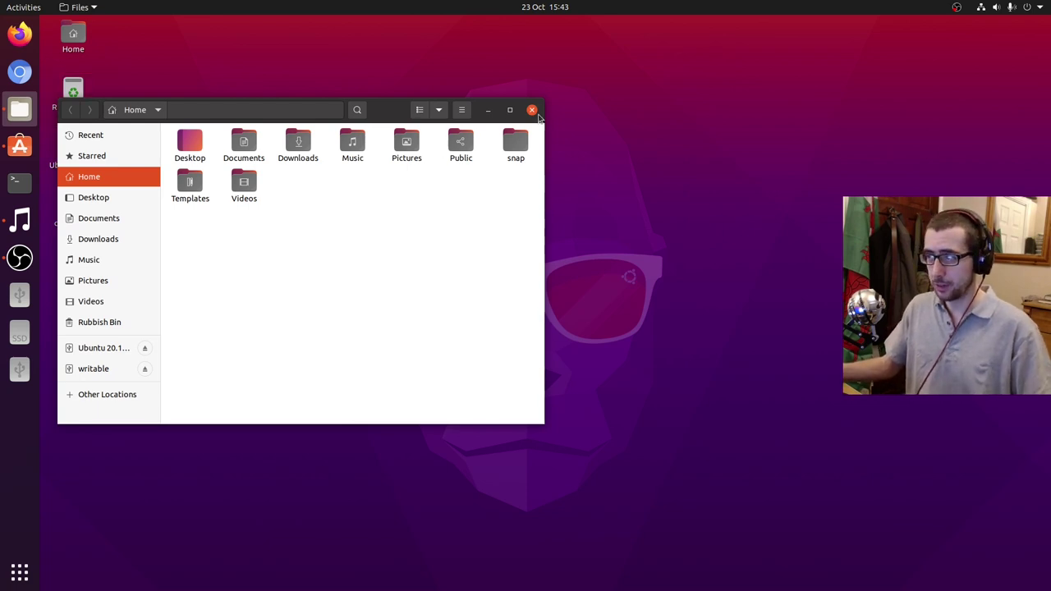
pyautogui.click(538, 117)
pyautogui.click(20, 107)
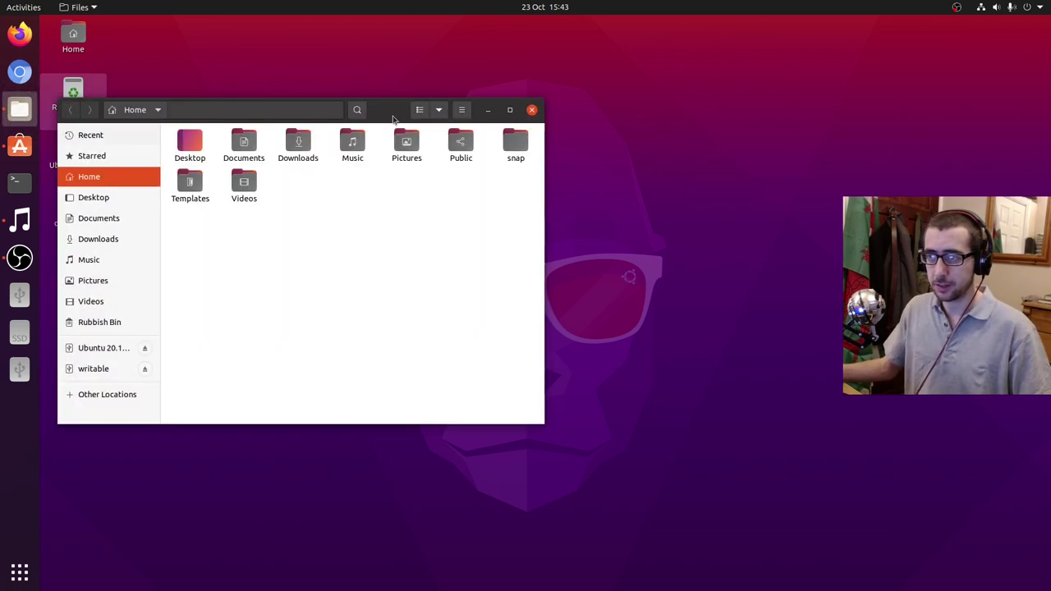
pyautogui.click(531, 111)
pyautogui.click(20, 108)
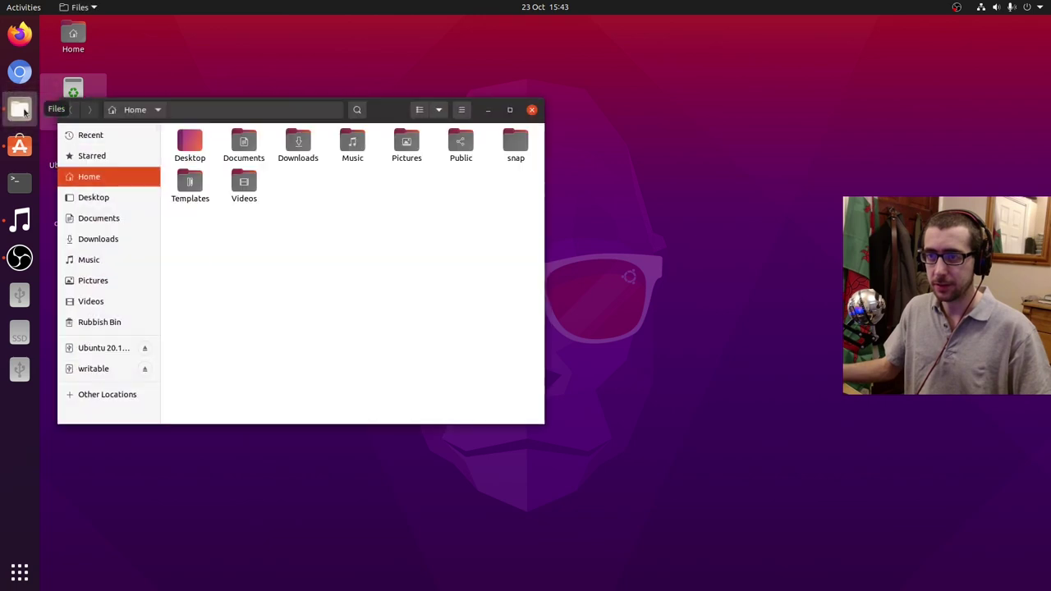
pyautogui.click(20, 179)
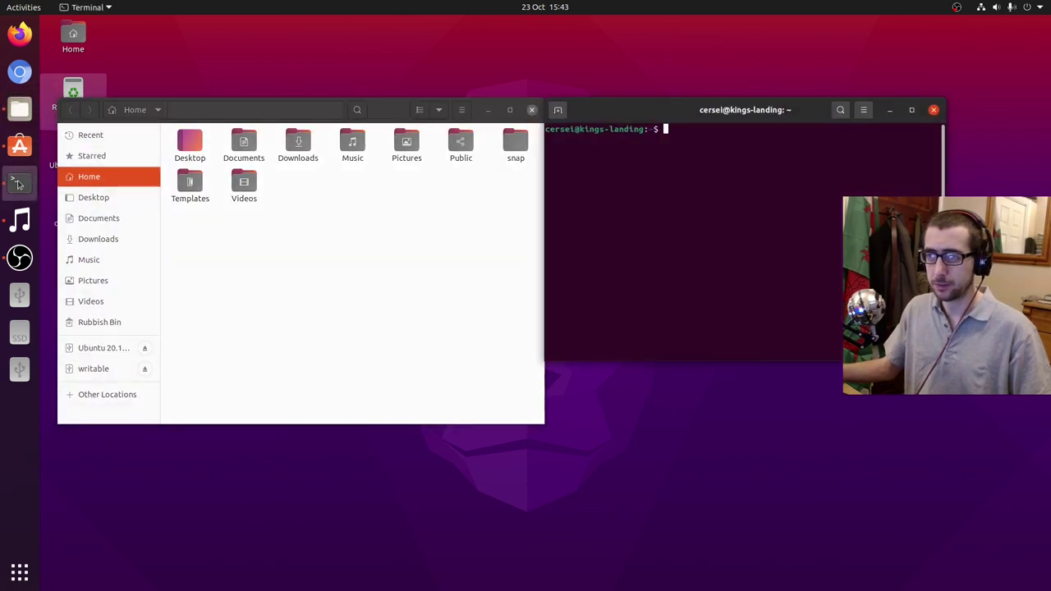
pyautogui.moveTo(633, 113); pyautogui.dragTo(369, 79)
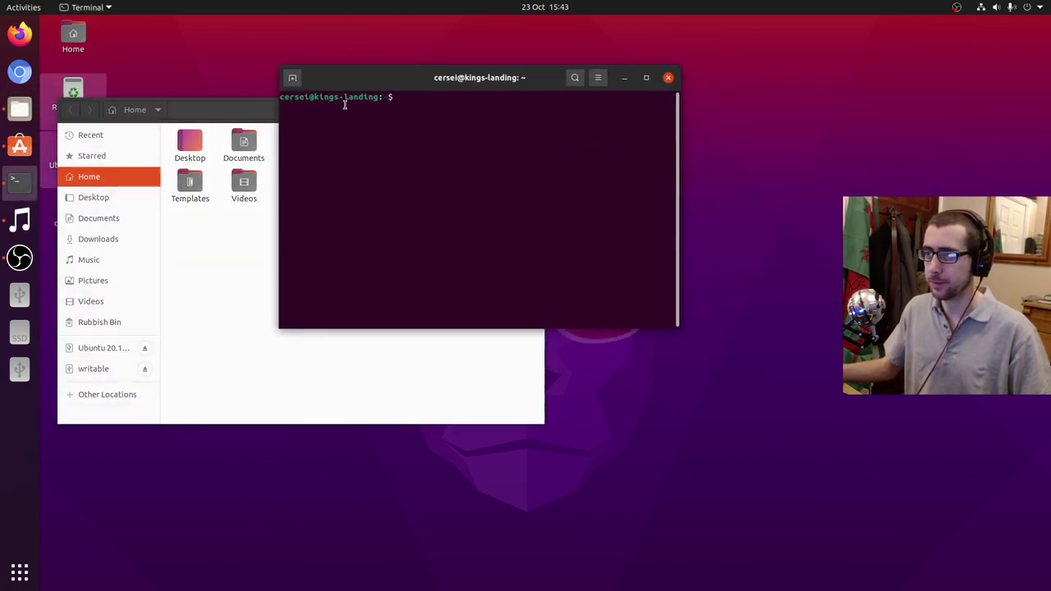
# - Minimise and restore the Terminal, then close it and open a fresh one
pyautogui.click(624, 79)
pyautogui.click(20, 179)
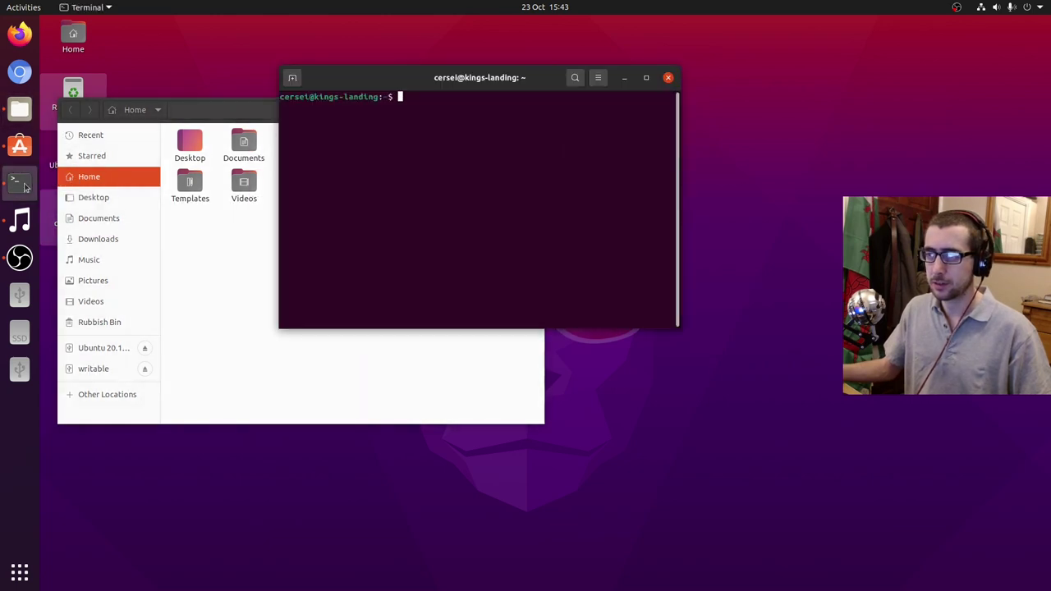
pyautogui.click(668, 78)
pyautogui.click(19, 179)
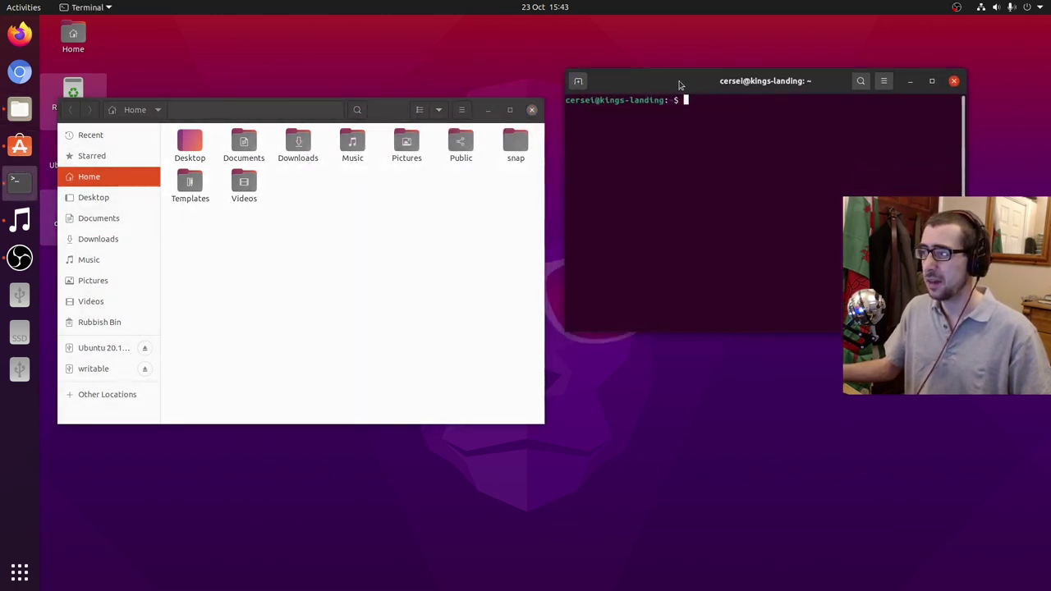
# - Maximise and restore the Files window, then minimise it from its header's window menu
pyautogui.moveTo(399, 111); pyautogui.dragTo(394, 84)
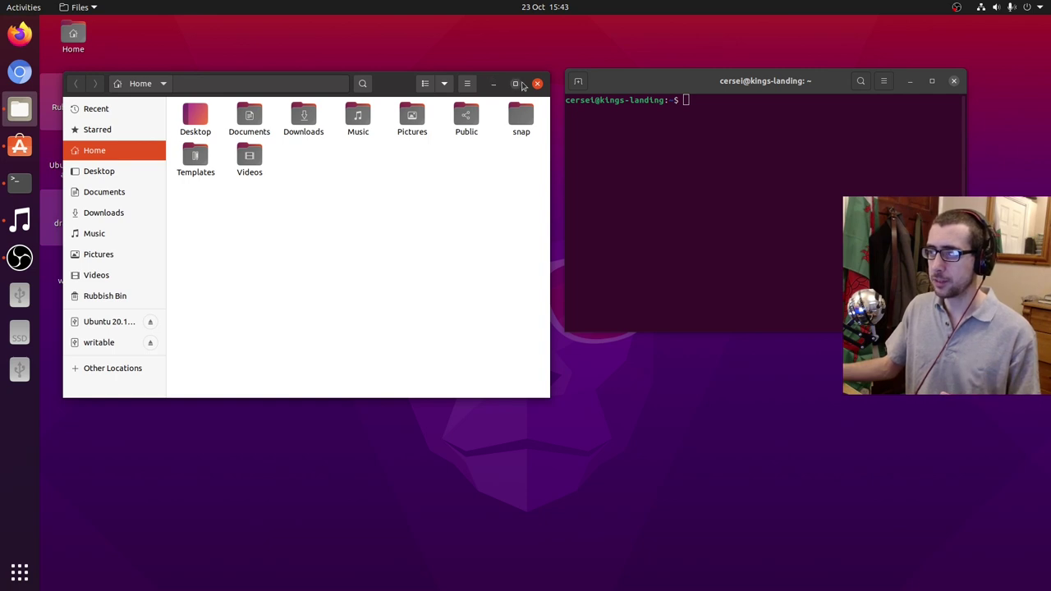
pyautogui.doubleClick(390, 89)
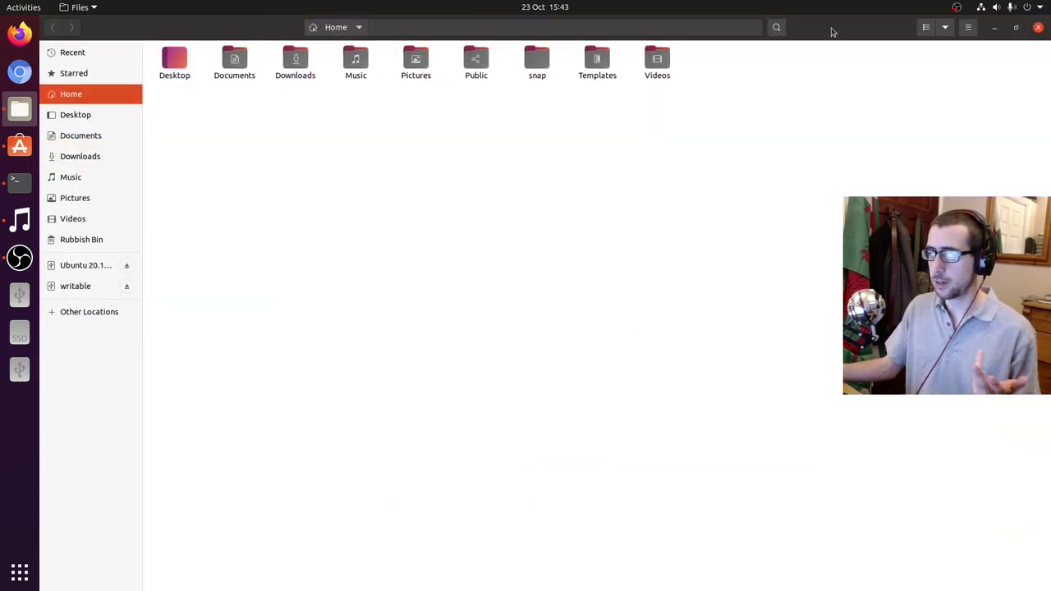
pyautogui.doubleClick(831, 31)
pyautogui.rightClick(399, 87)
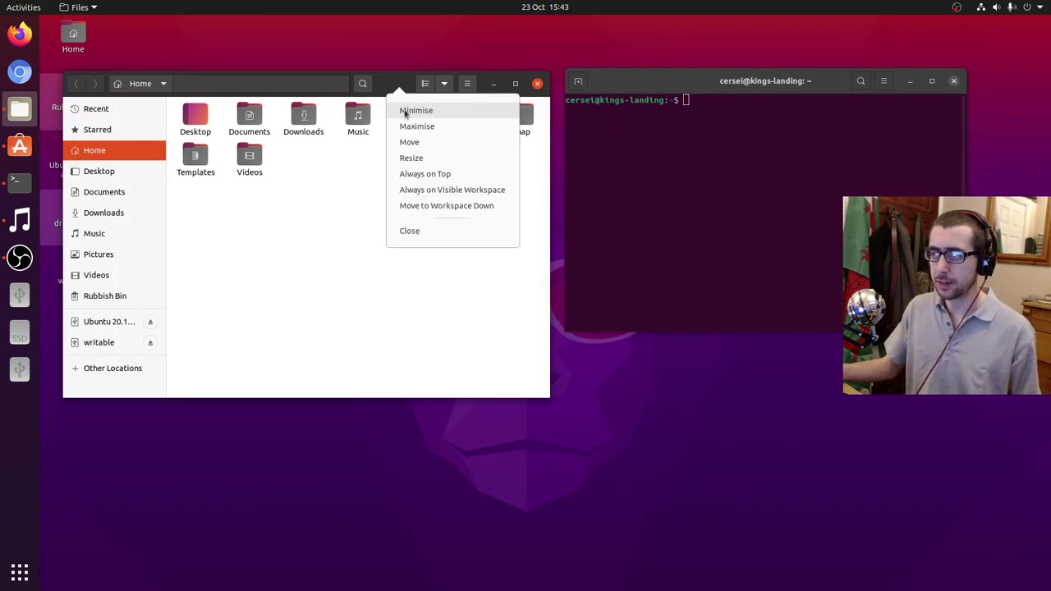
pyautogui.click(404, 110)
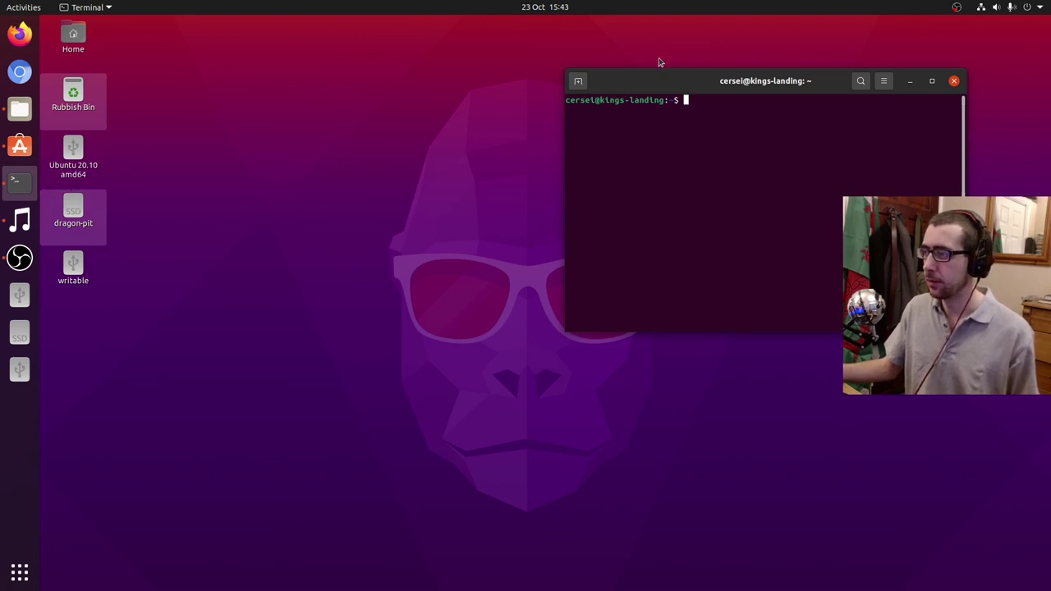
# - Restore the Files window from the dock and nudge the Terminal slightly right
pyautogui.click(33, 113)
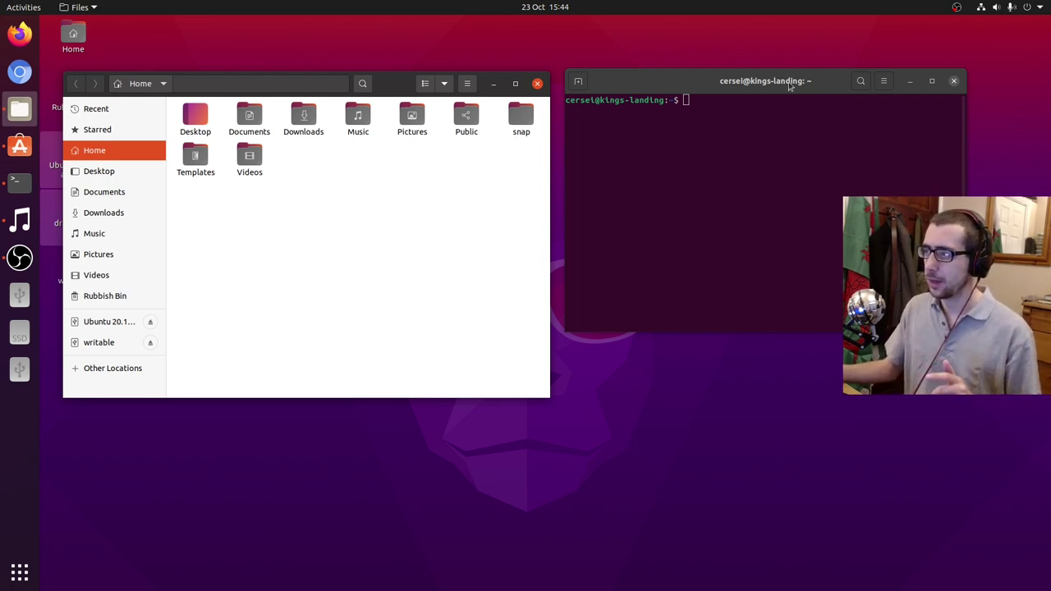
pyautogui.moveTo(790, 85); pyautogui.dragTo(807, 89)
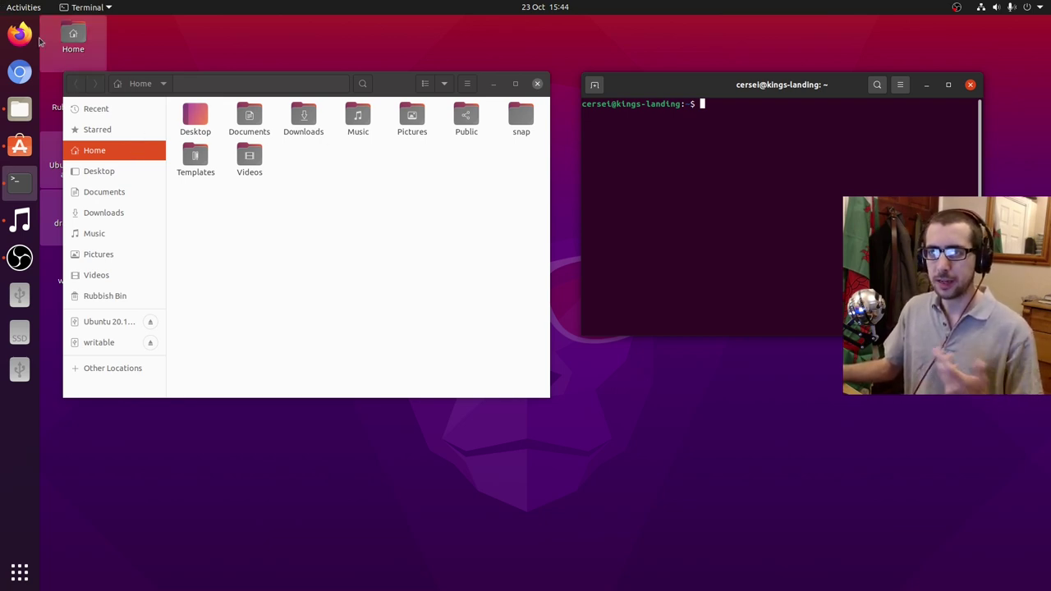
pyautogui.click(24, 8)
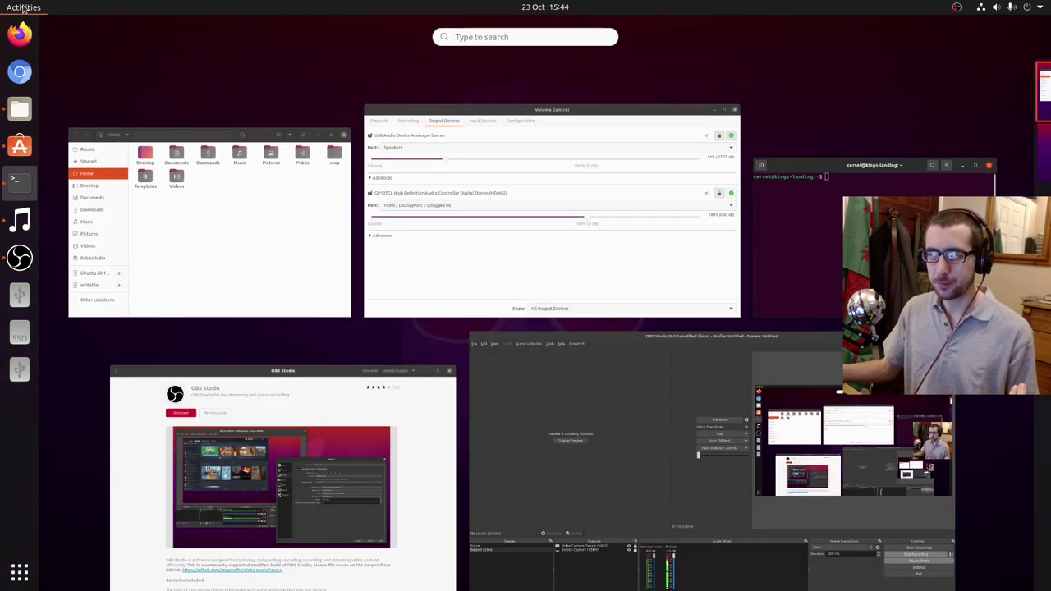
pyautogui.click(24, 7)
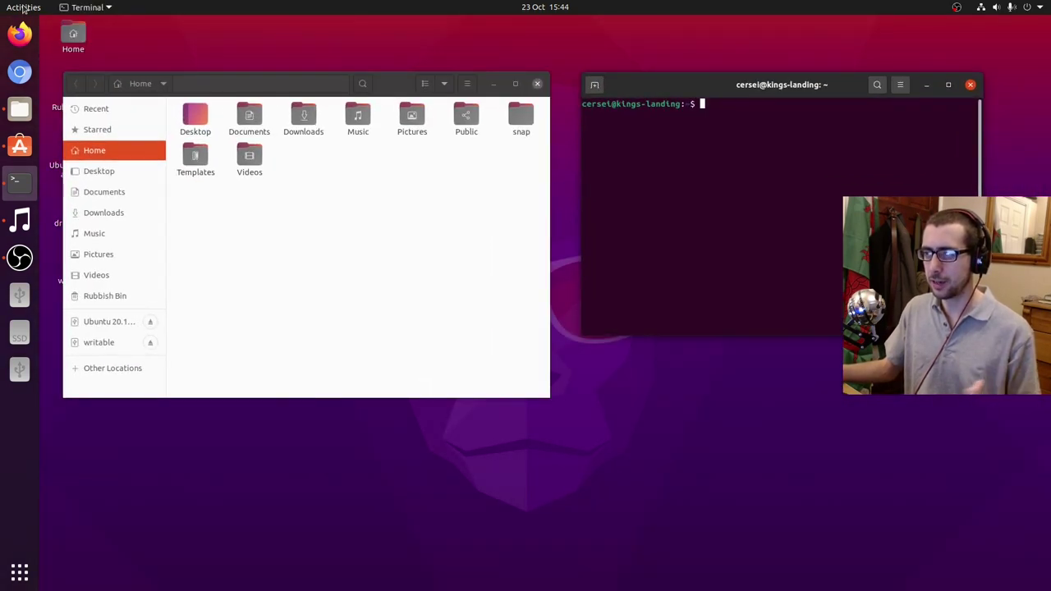
pyautogui.click(23, 8)
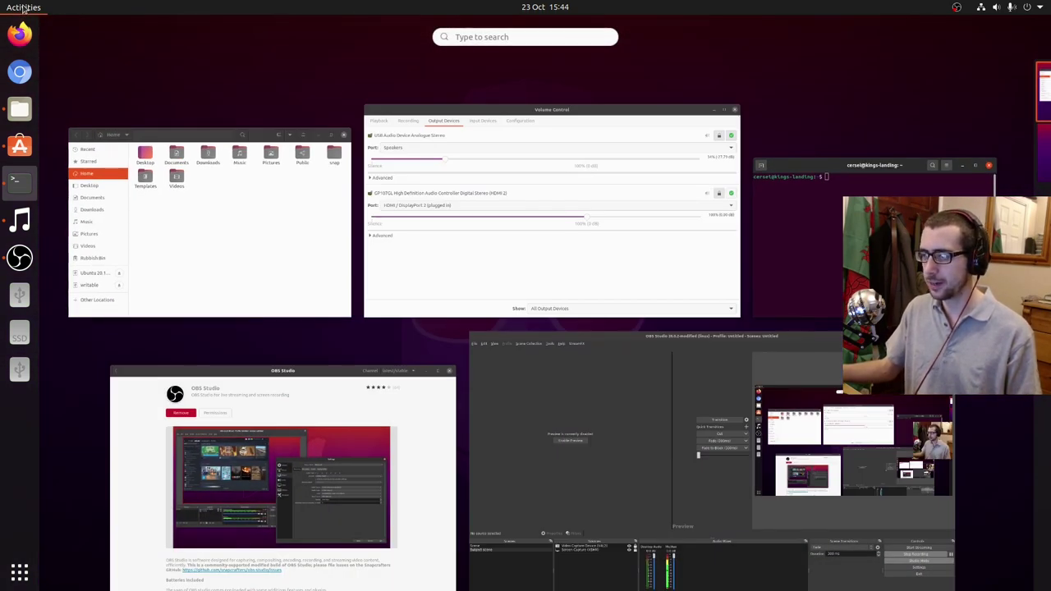
pyautogui.click(24, 7)
pyautogui.click(24, 7)
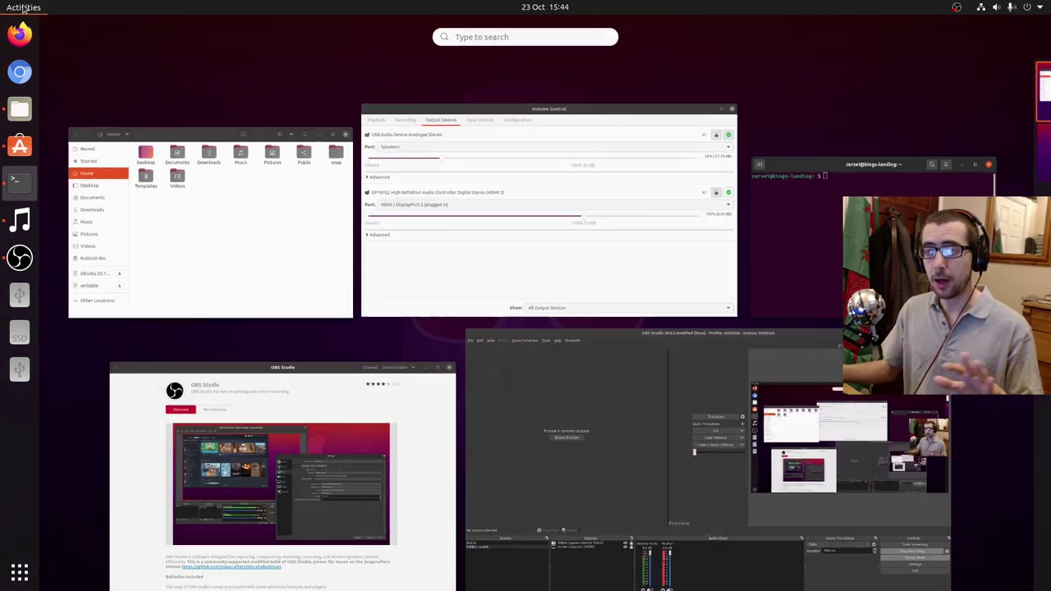
pyautogui.click(24, 7)
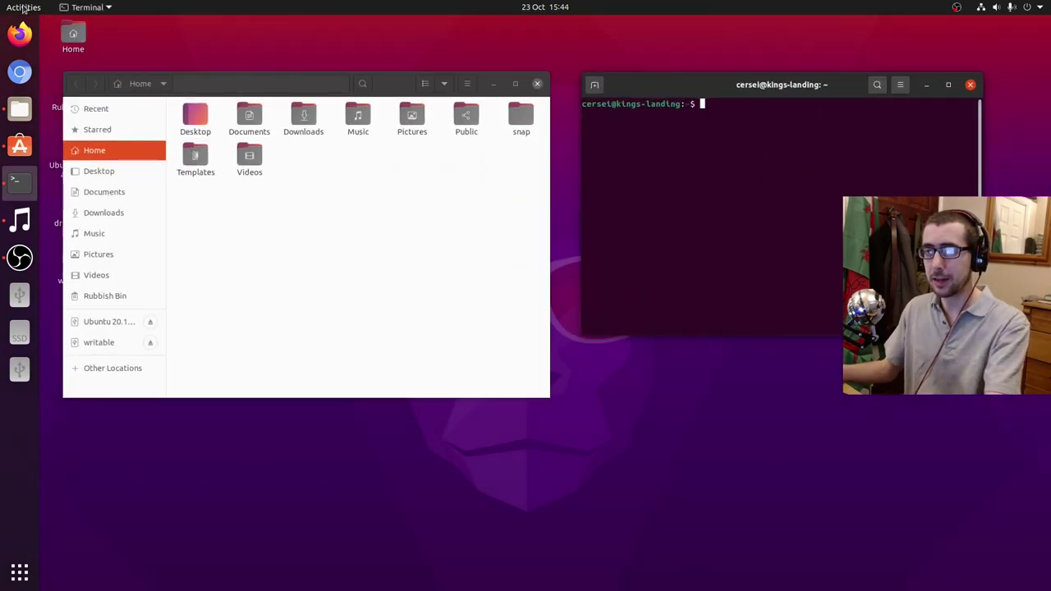
pyautogui.click(24, 7)
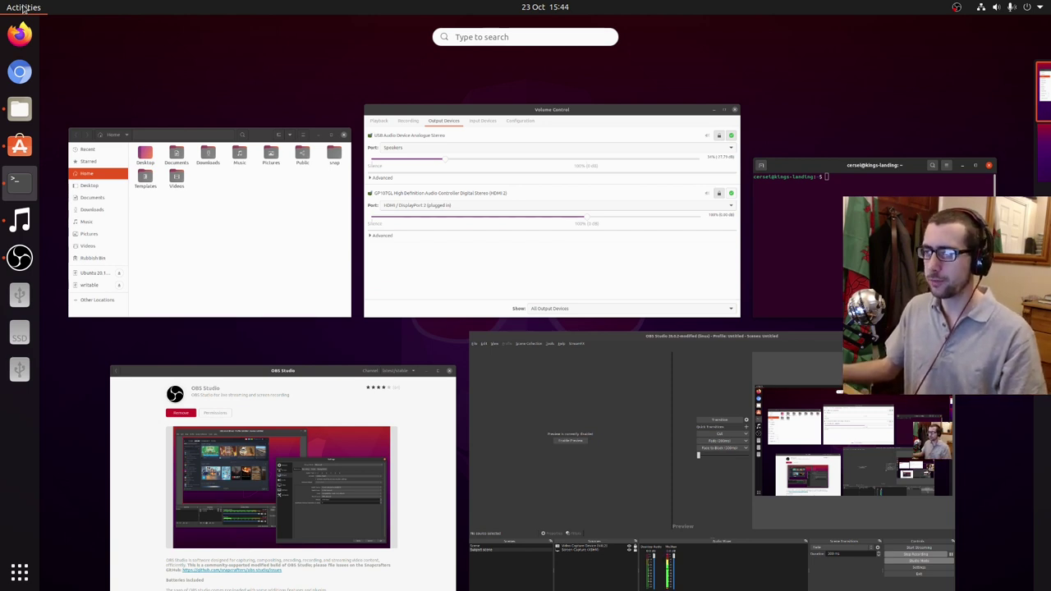
pyautogui.click(23, 8)
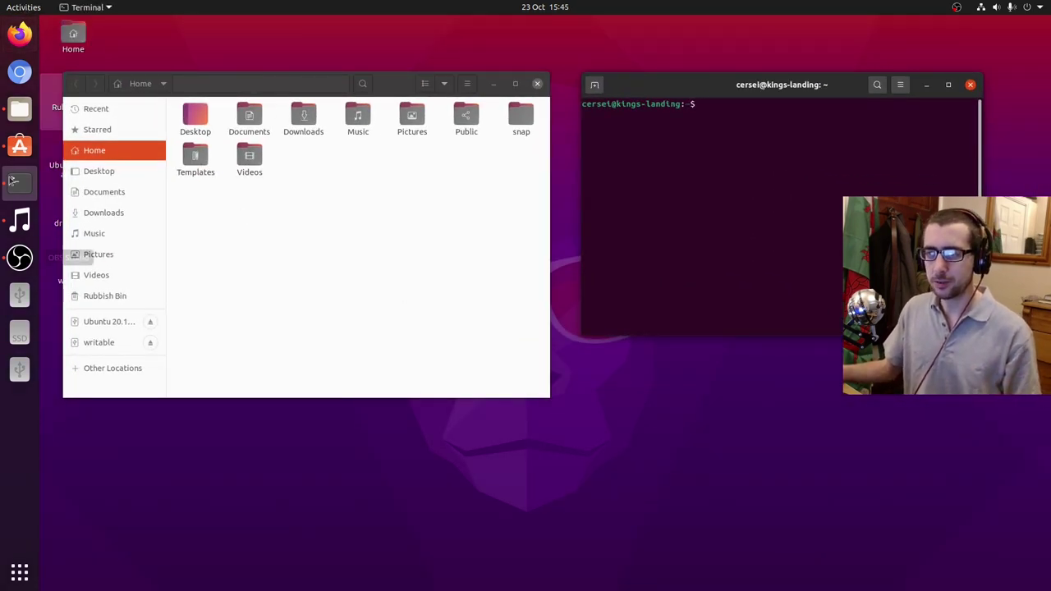
pyautogui.click(19, 7)
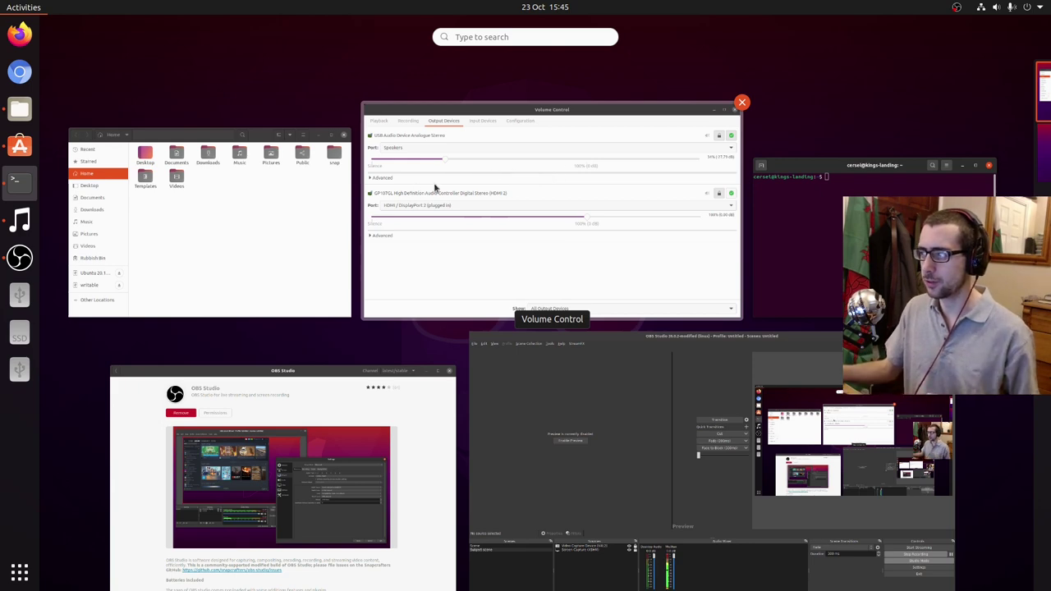
pyautogui.click(264, 139)
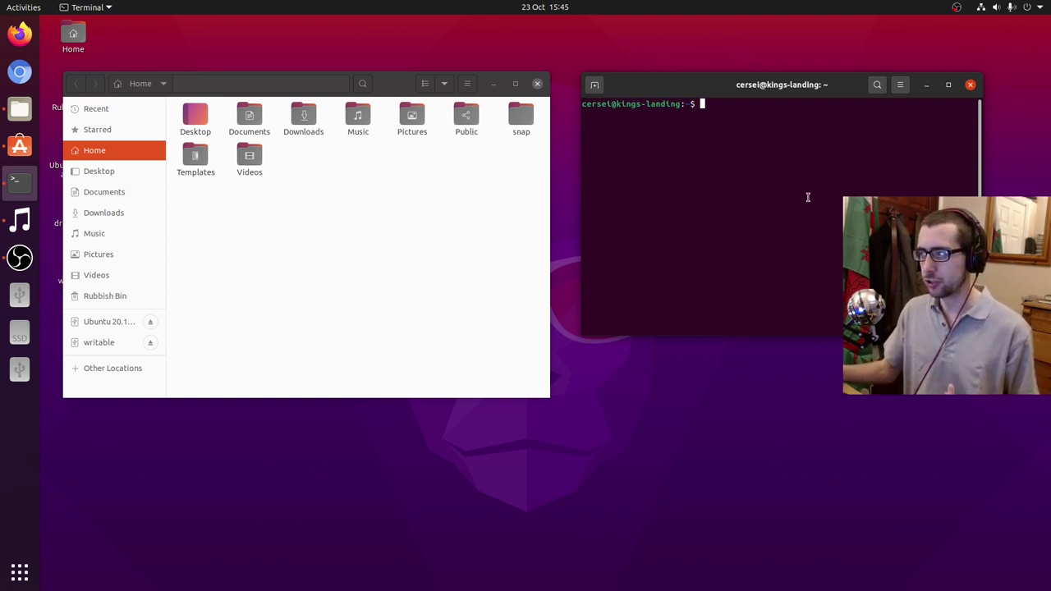
# - Show the applications grid and briefly look inside the Utilities folder
pyautogui.click(20, 572)
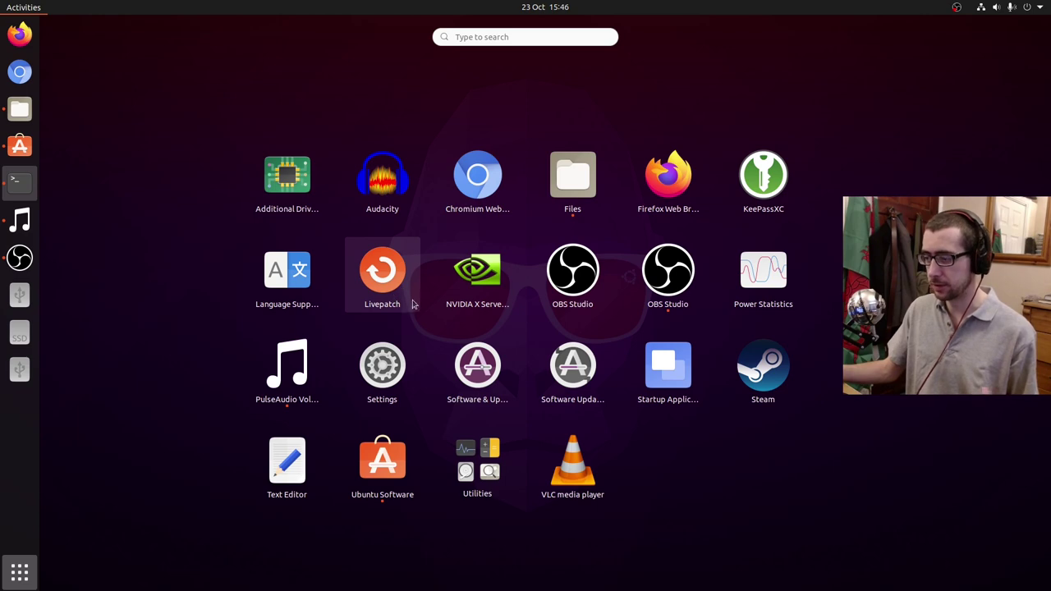
pyautogui.click(492, 467)
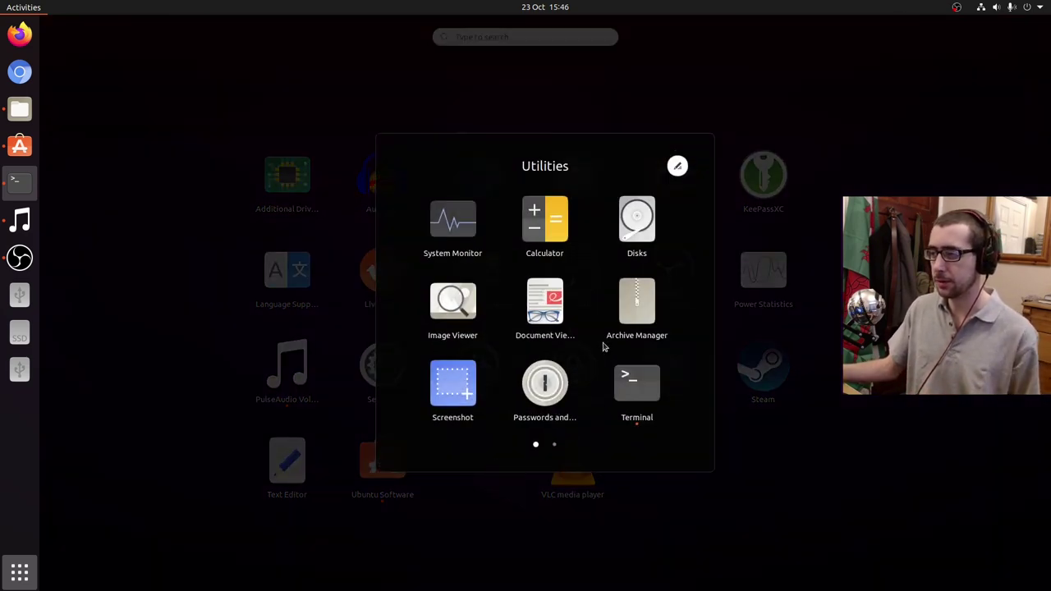
pyautogui.click(839, 205)
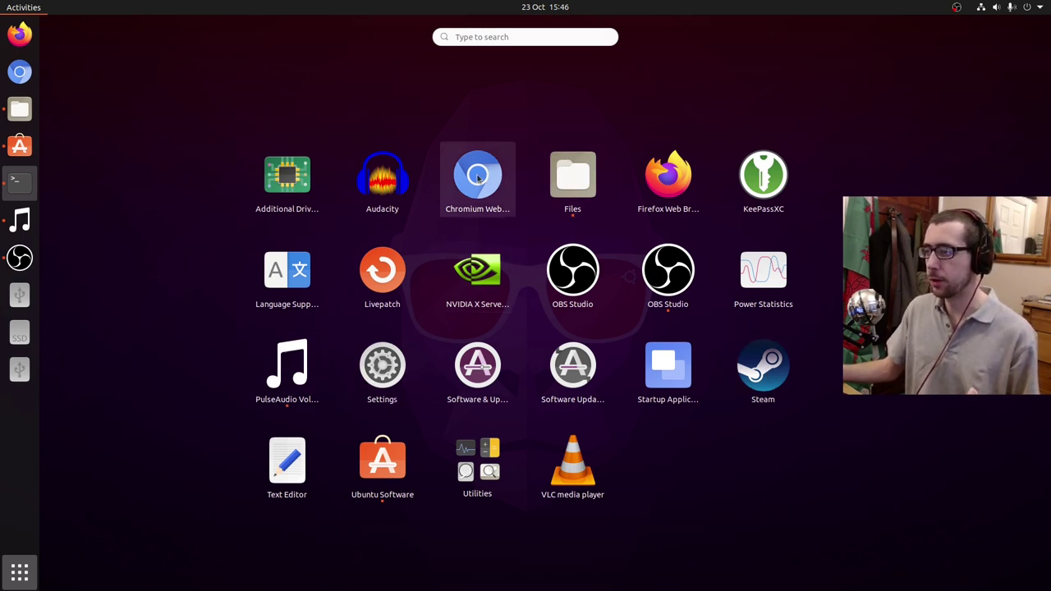
# - Group Chromium and Firefox into a new Internet folder and check its contents
pyautogui.moveTo(477, 178); pyautogui.dragTo(673, 178)
pyautogui.click(575, 185)
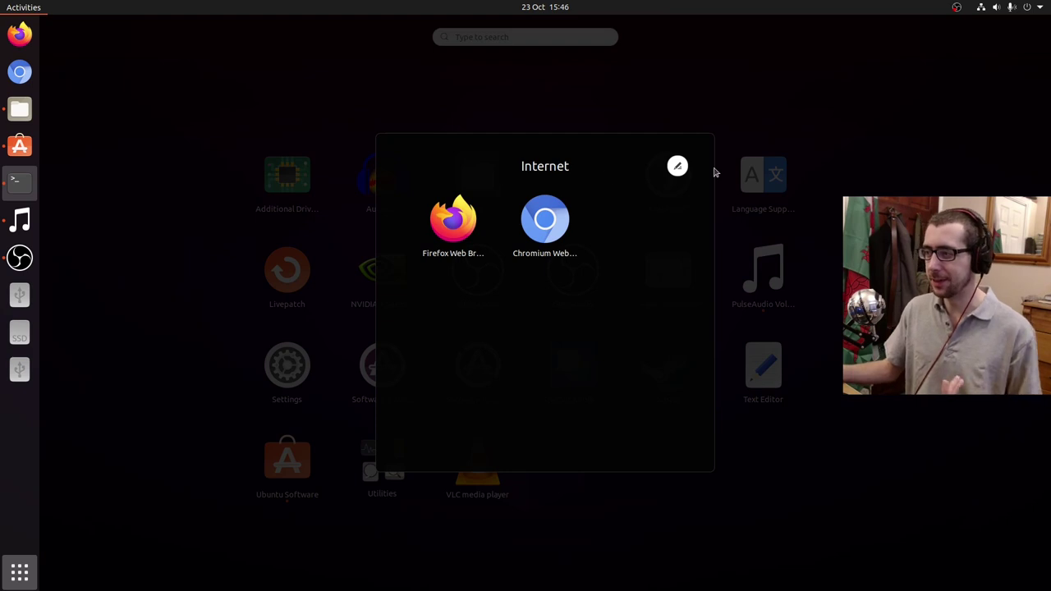
pyautogui.click(822, 172)
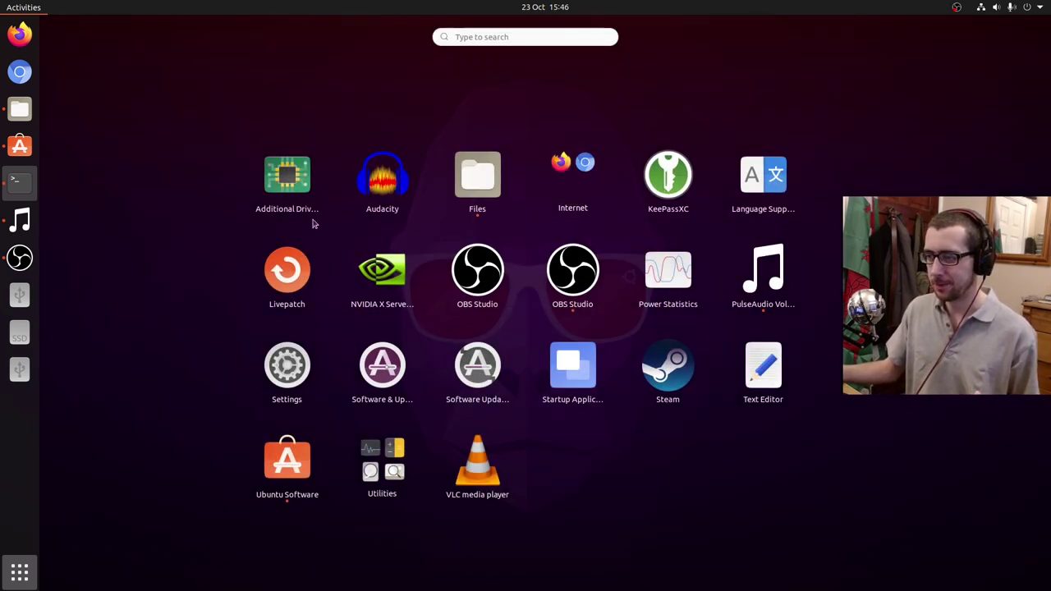
# - Group Audacity with OBS Studio into a Sound & Video folder and inspect it twice
pyautogui.moveTo(370, 187); pyautogui.dragTo(475, 278)
pyautogui.click(377, 265)
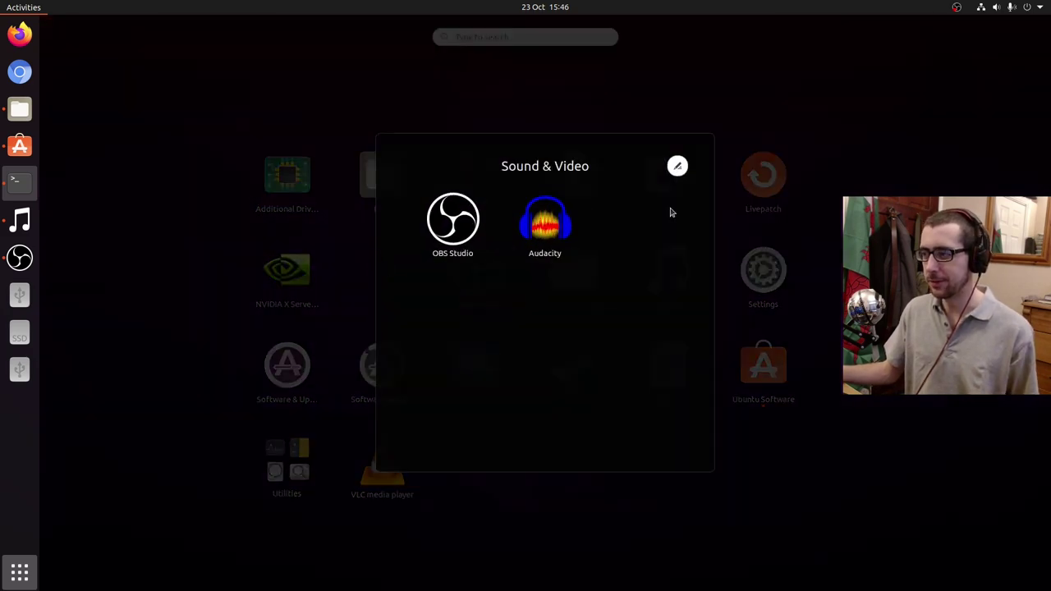
pyautogui.click(881, 173)
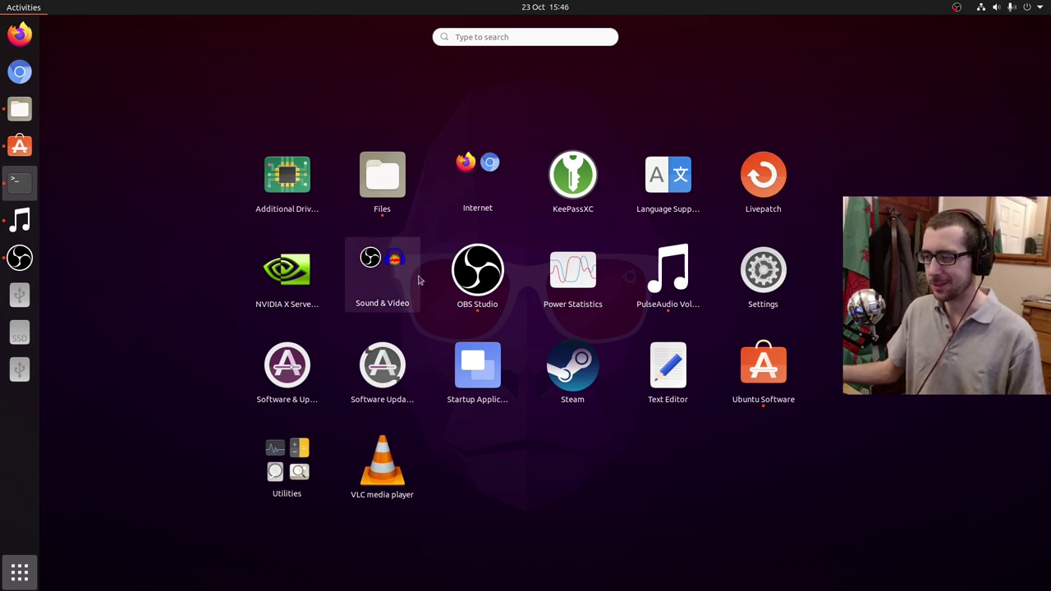
pyautogui.click(383, 265)
pyautogui.click(171, 267)
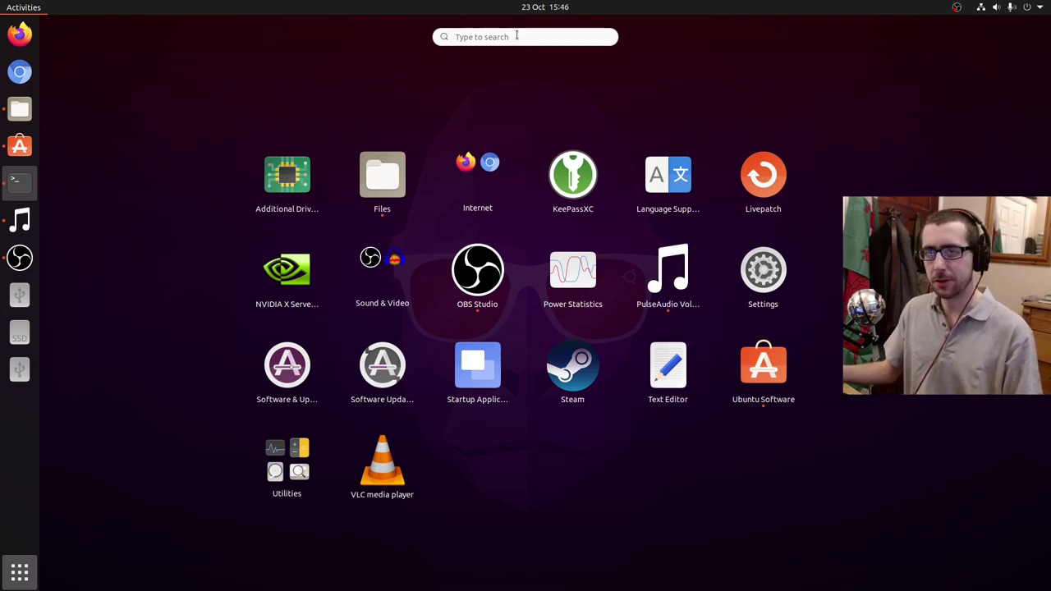
pyautogui.press('super')
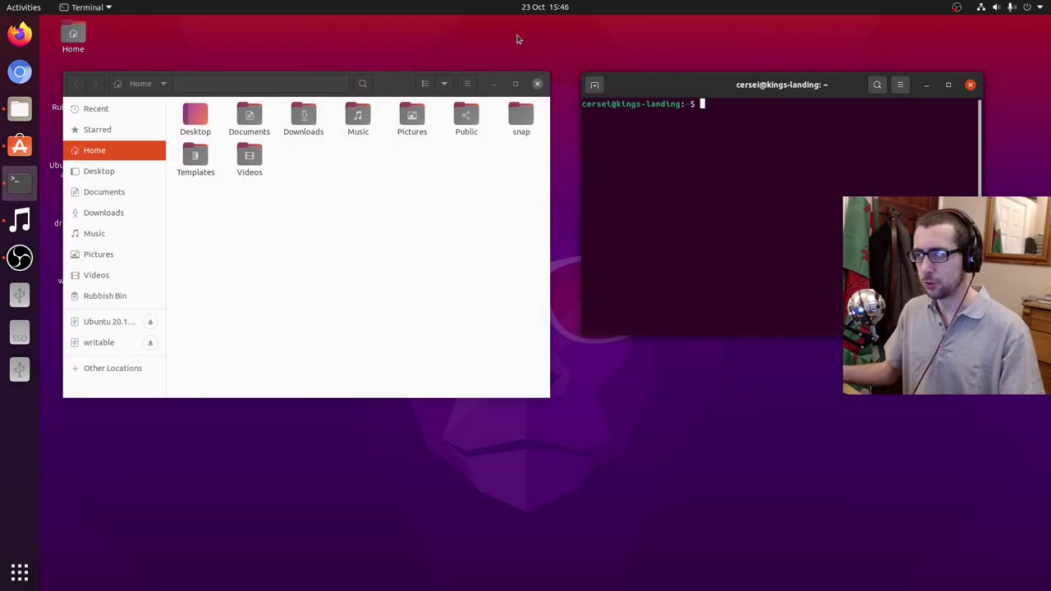
pyautogui.press('super')
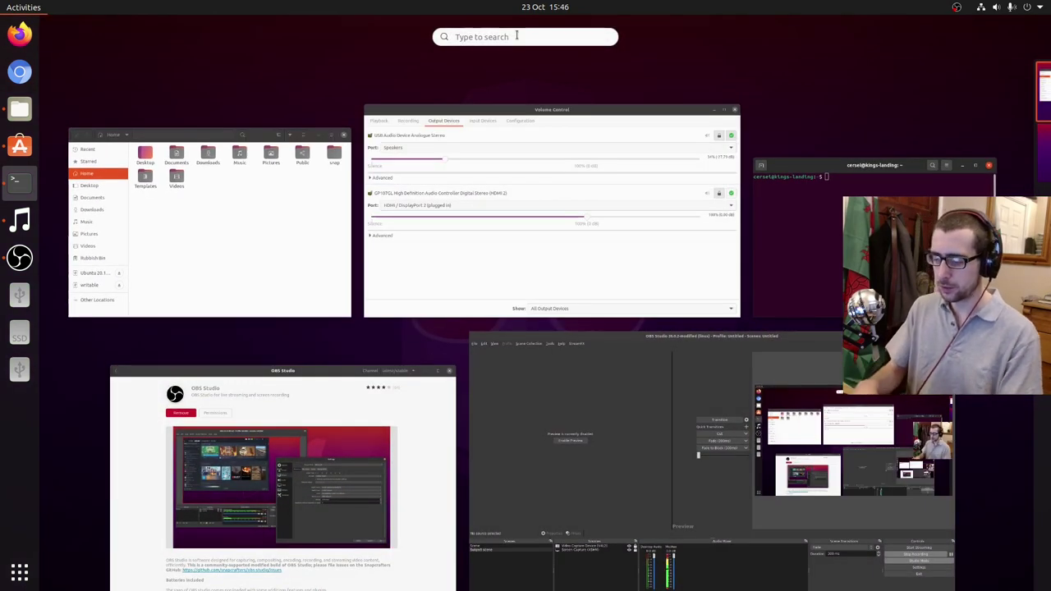
pyautogui.write('auda')
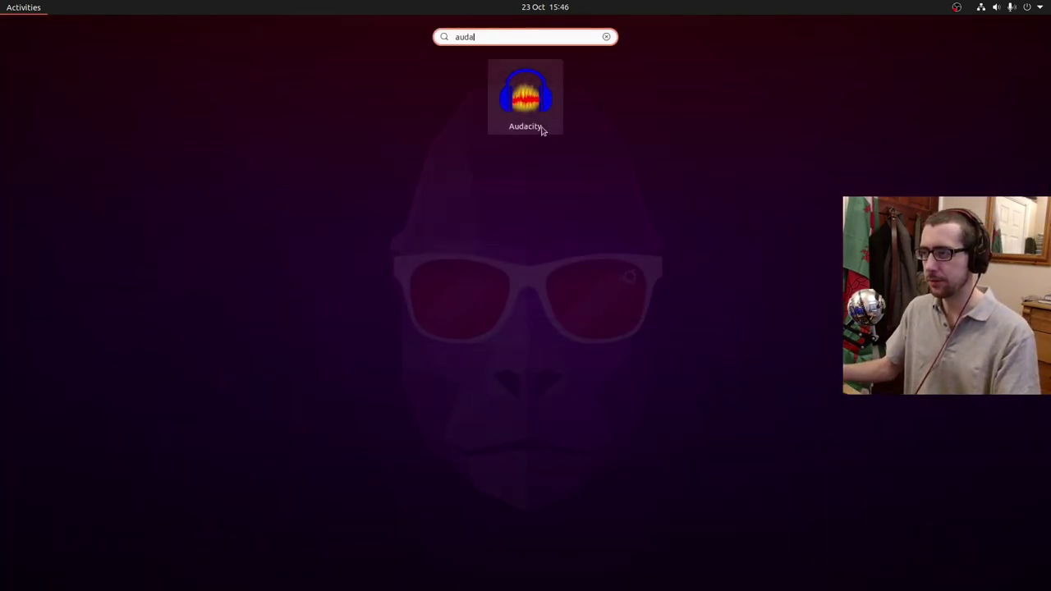
pyautogui.click(607, 37)
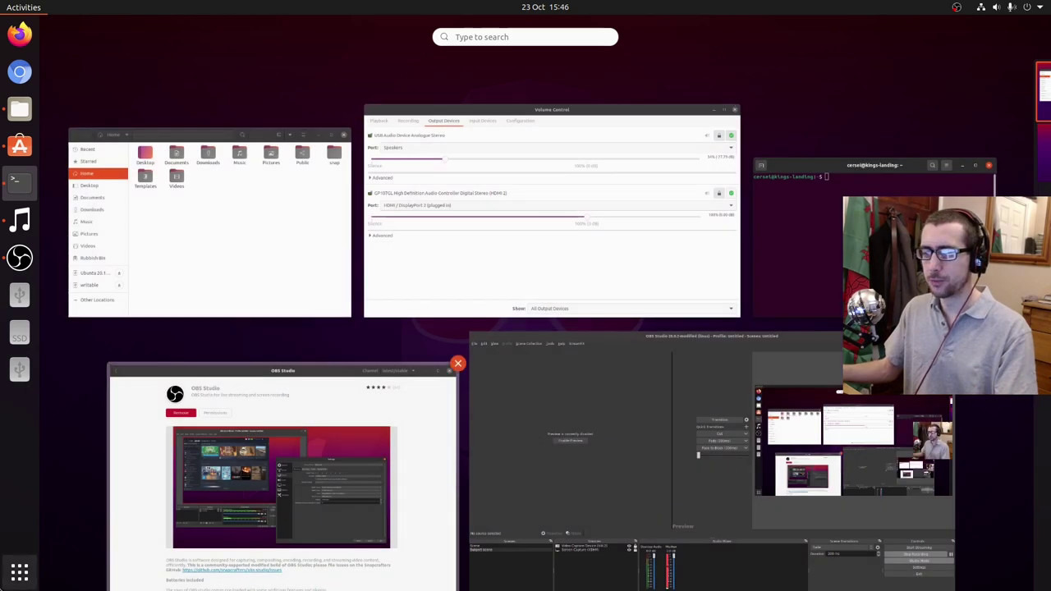
pyautogui.click(18, 577)
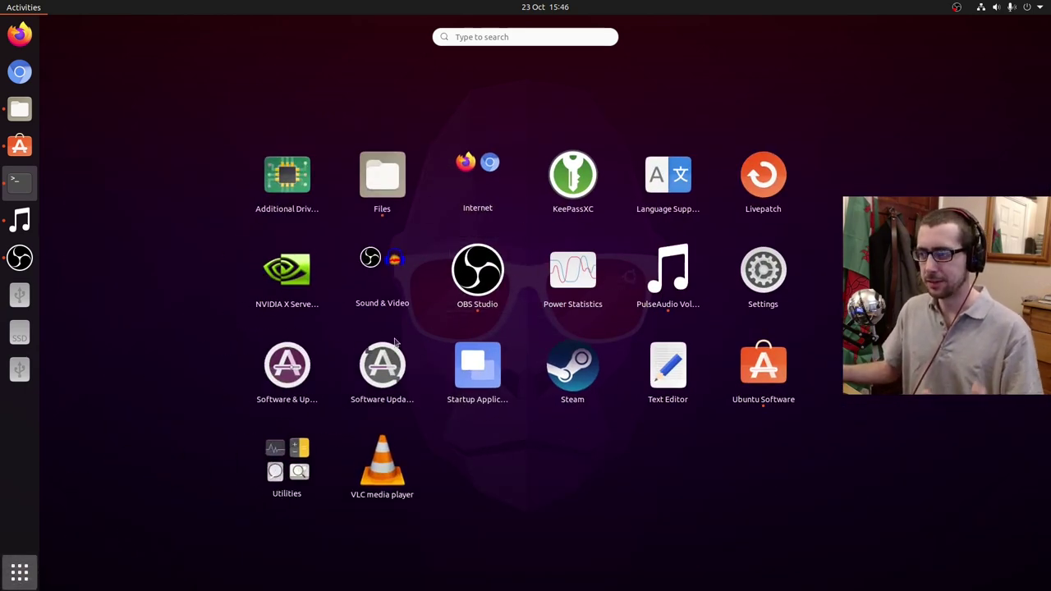
pyautogui.click(20, 573)
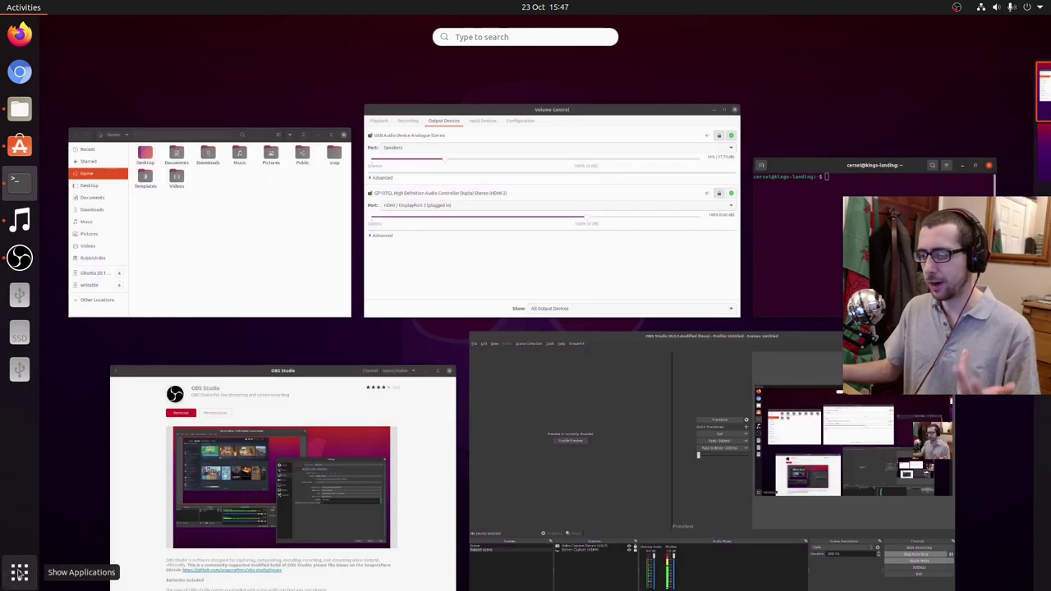
pyautogui.click(18, 575)
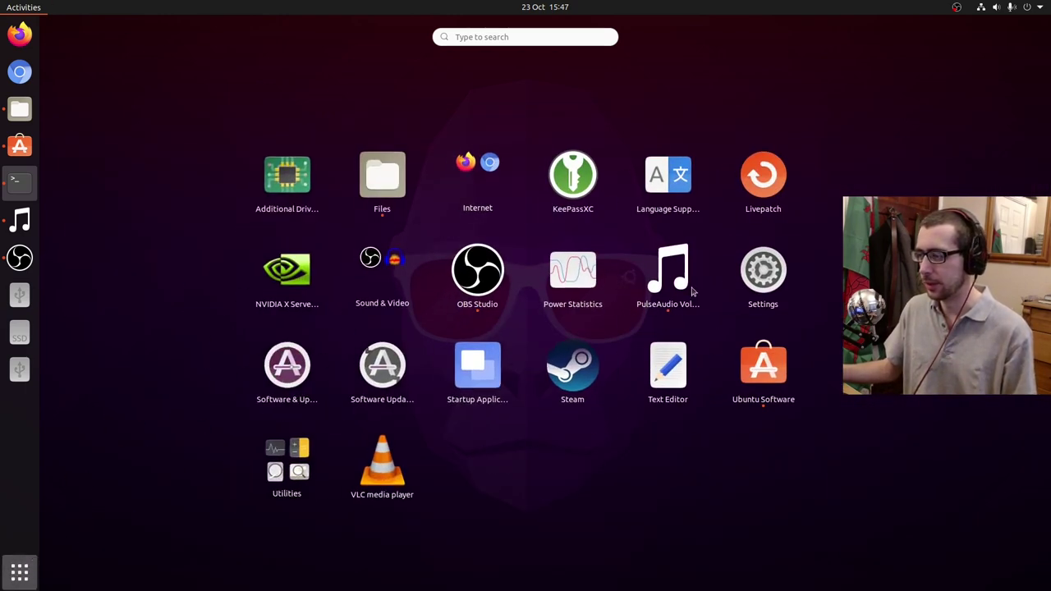
# - Toggle the overview and application grid via Super, Activities and Show Applications, ending on the desktop
pyautogui.click(37, 6)
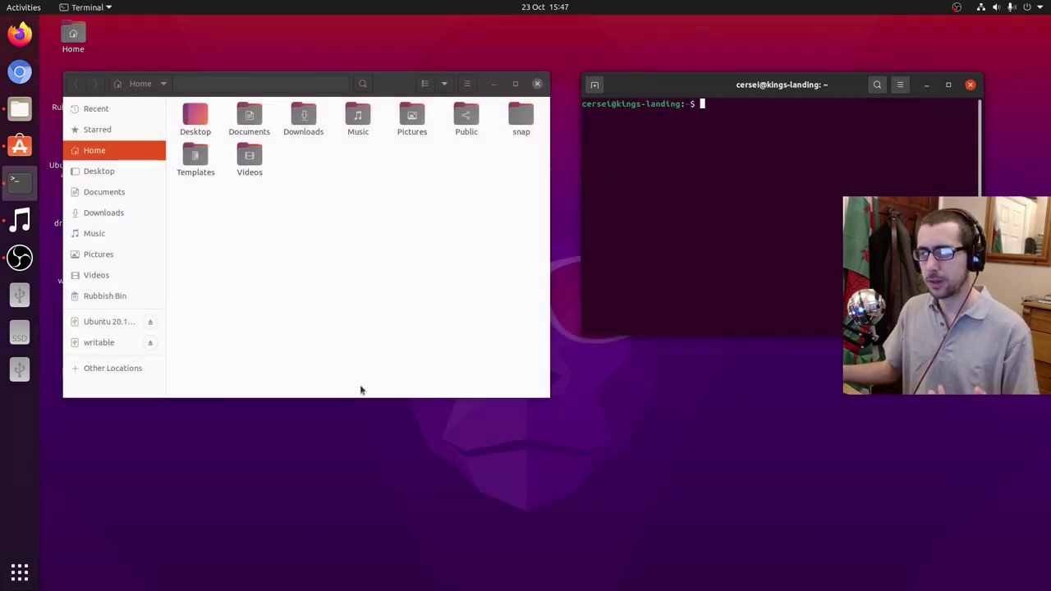
pyautogui.click(20, 575)
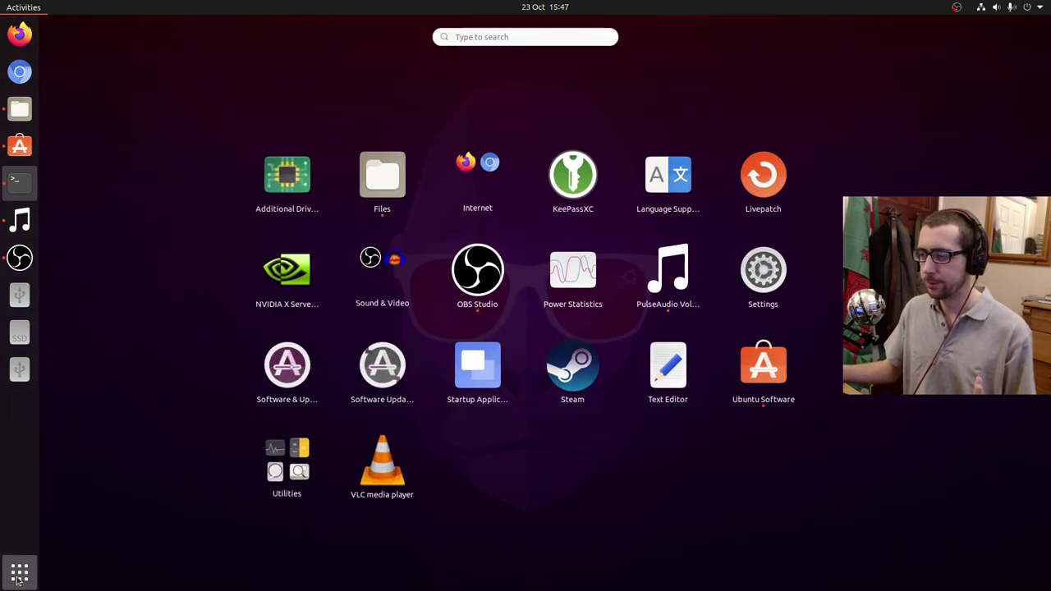
pyautogui.click(33, 577)
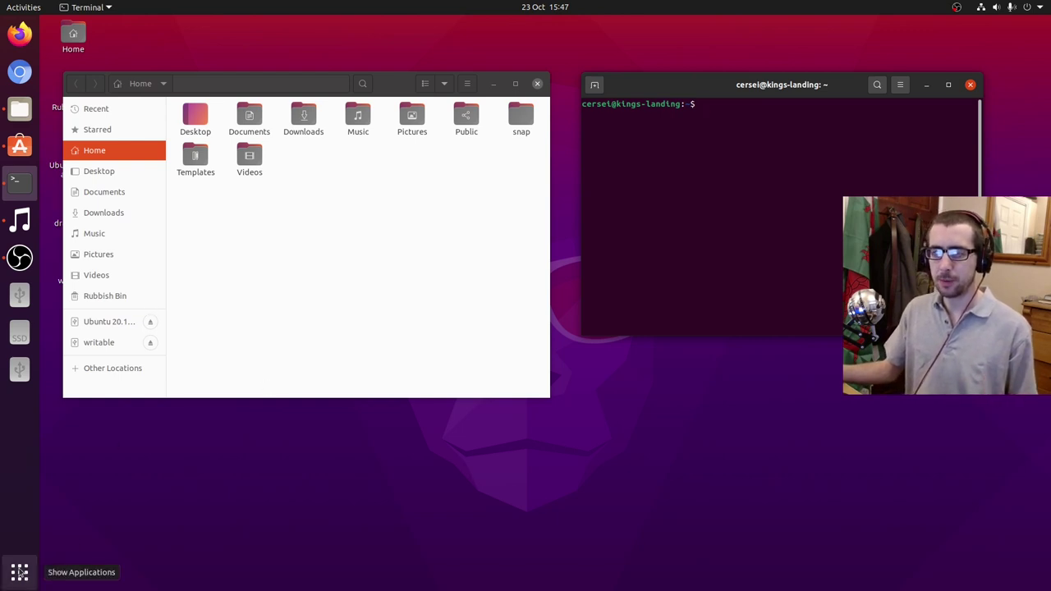
pyautogui.press('super')
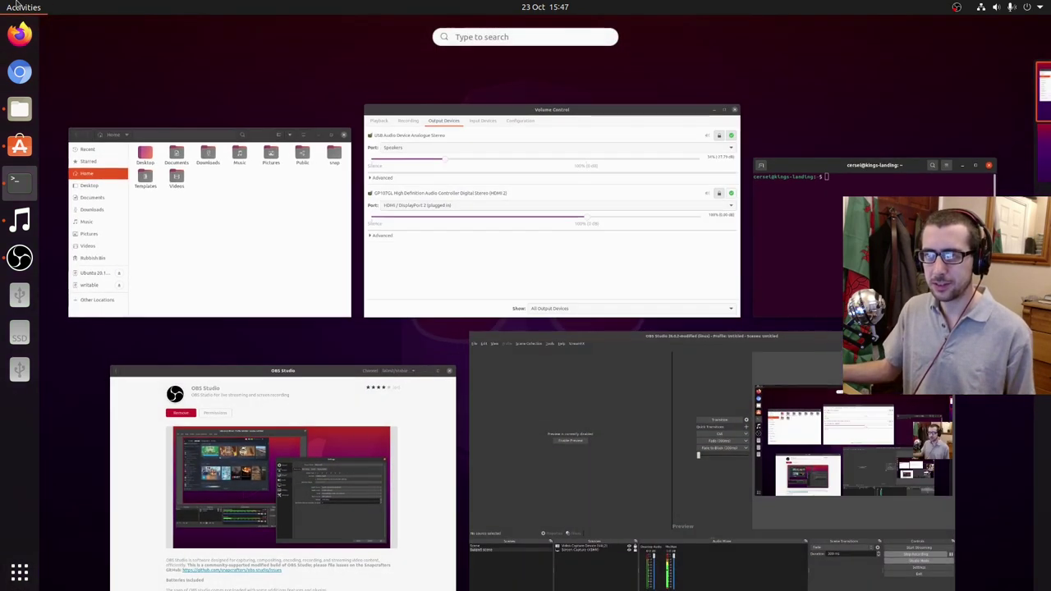
pyautogui.click(19, 570)
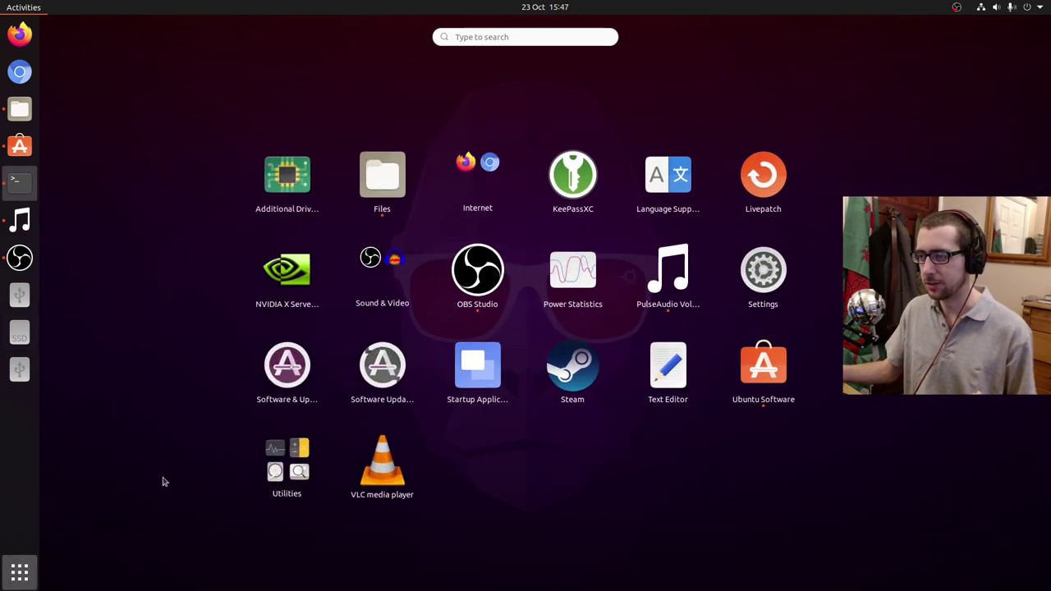
pyautogui.moveTo(3, 2)
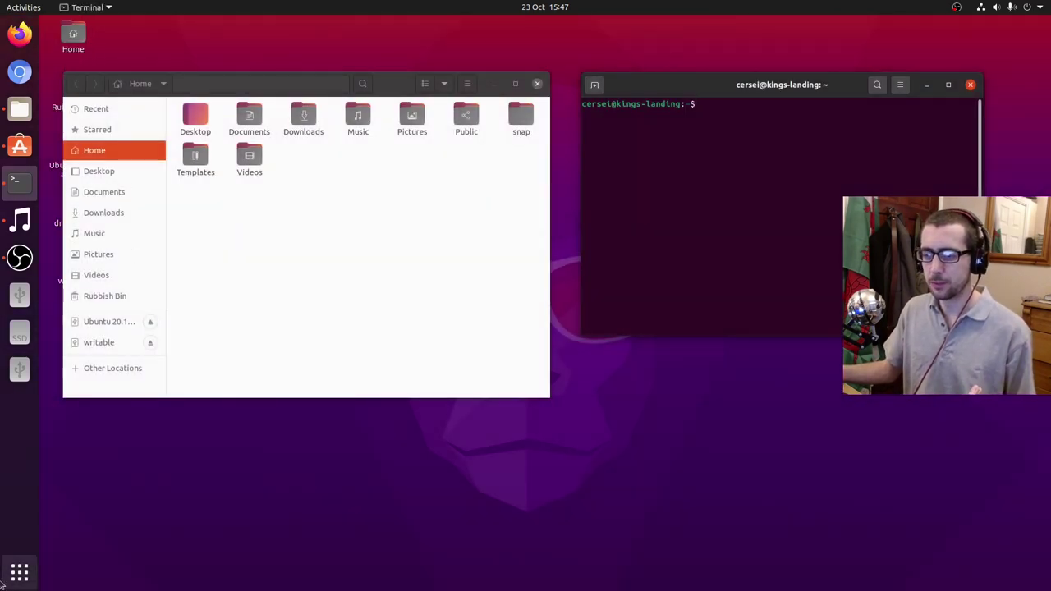
pyautogui.click(13, 582)
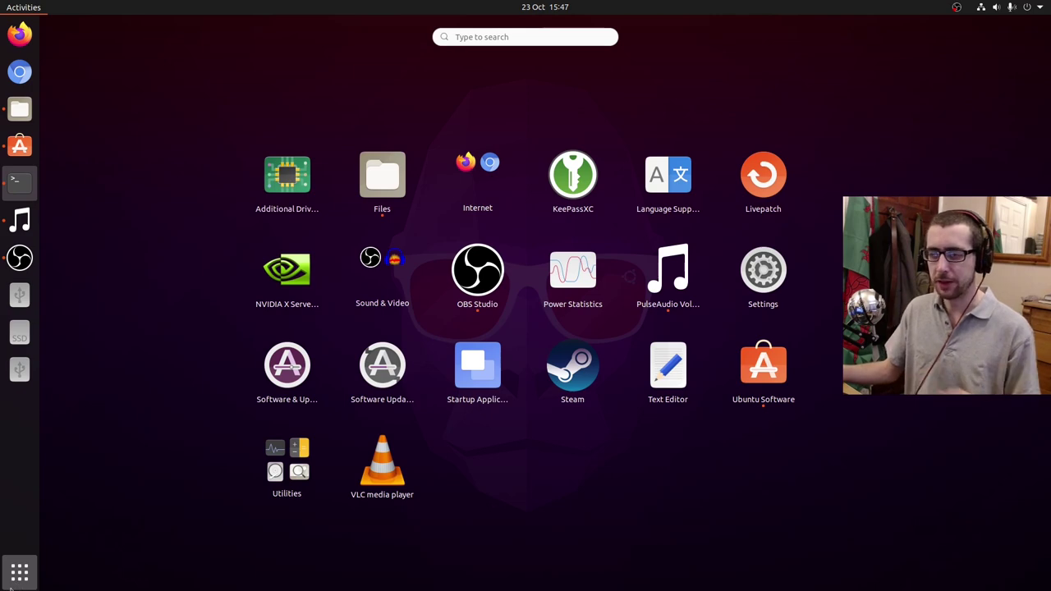
pyautogui.click(11, 581)
pyautogui.click(13, 579)
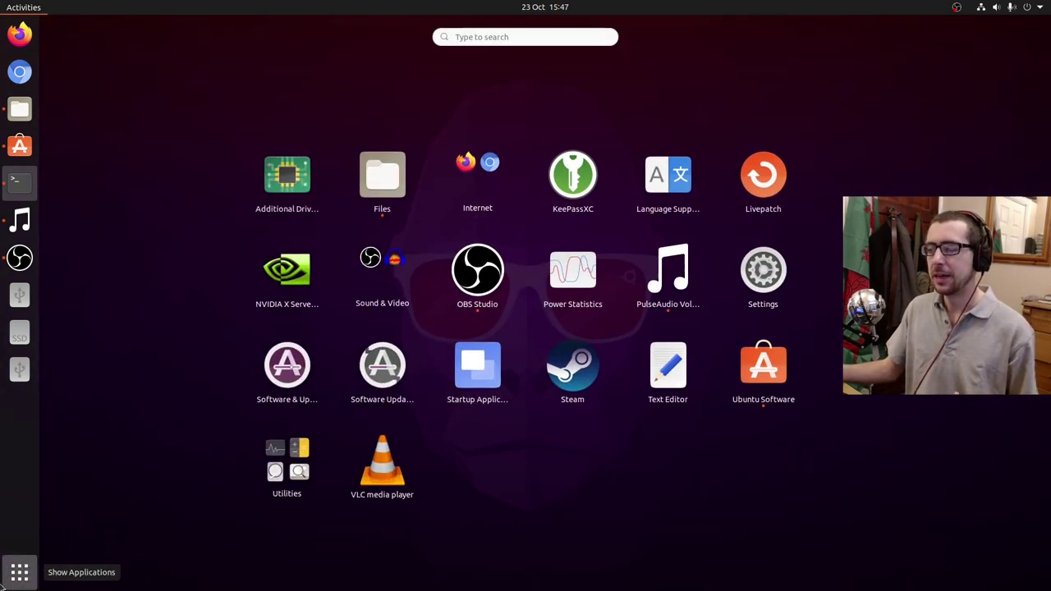
pyautogui.click(5, 581)
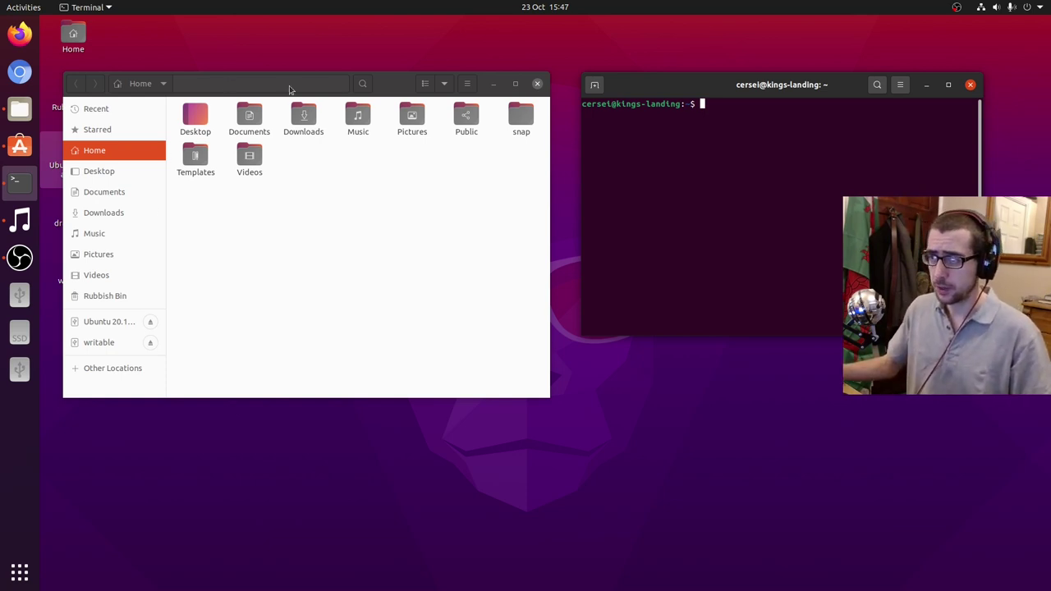
# - Move the Files window toward the centre, then abandon dragging the Music folder onto the desktop
pyautogui.moveTo(386, 89); pyautogui.dragTo(584, 161)
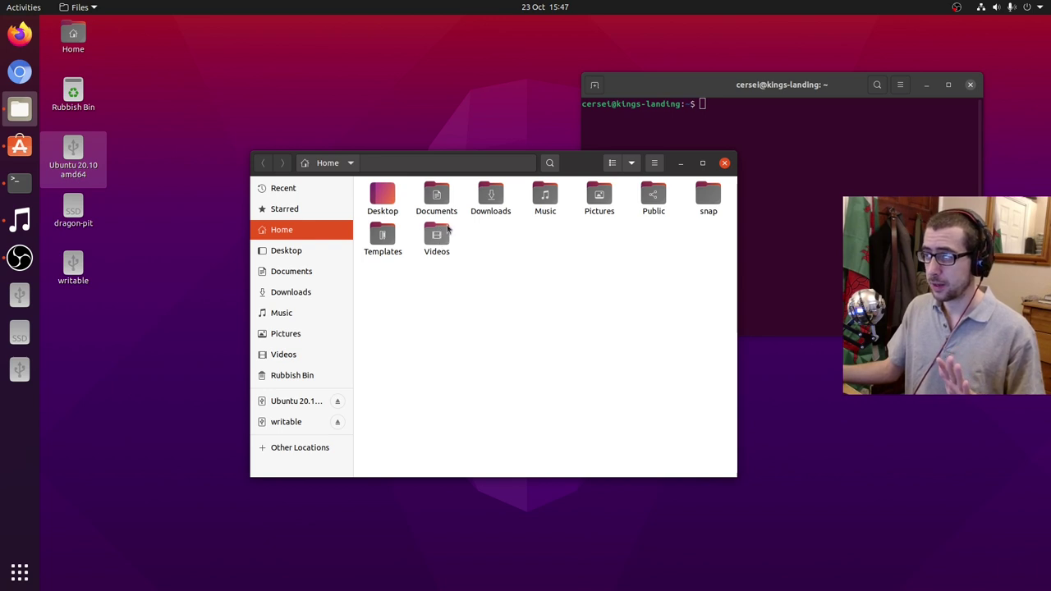
pyautogui.moveTo(546, 198); pyautogui.dragTo(435, 78)
pyautogui.click(73, 37)
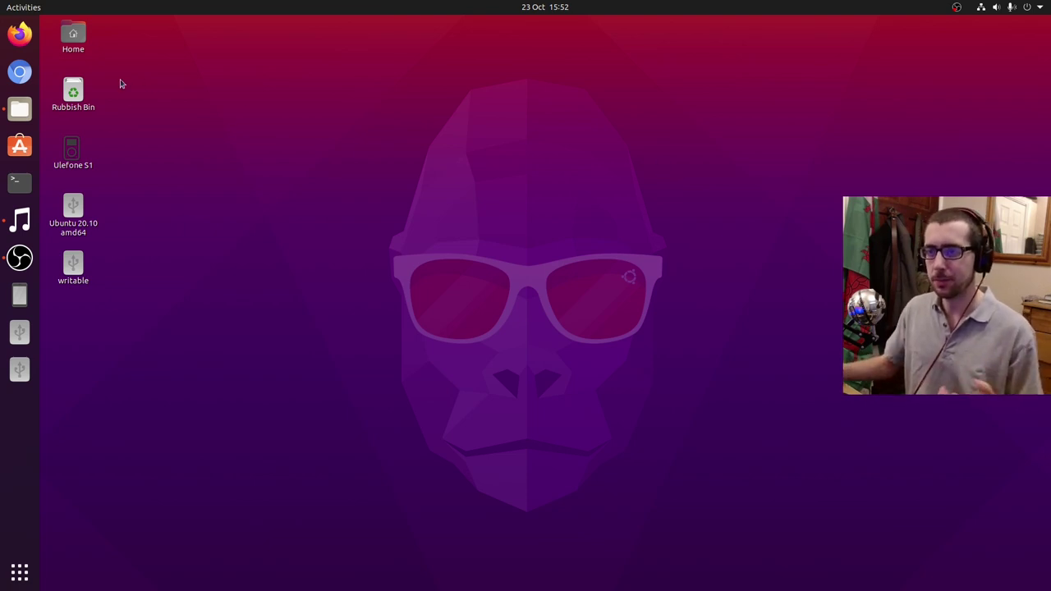
# - Open a Files window from the dock, move it right, and go up to the Home folder
pyautogui.click(92, 85)
pyautogui.click(27, 107)
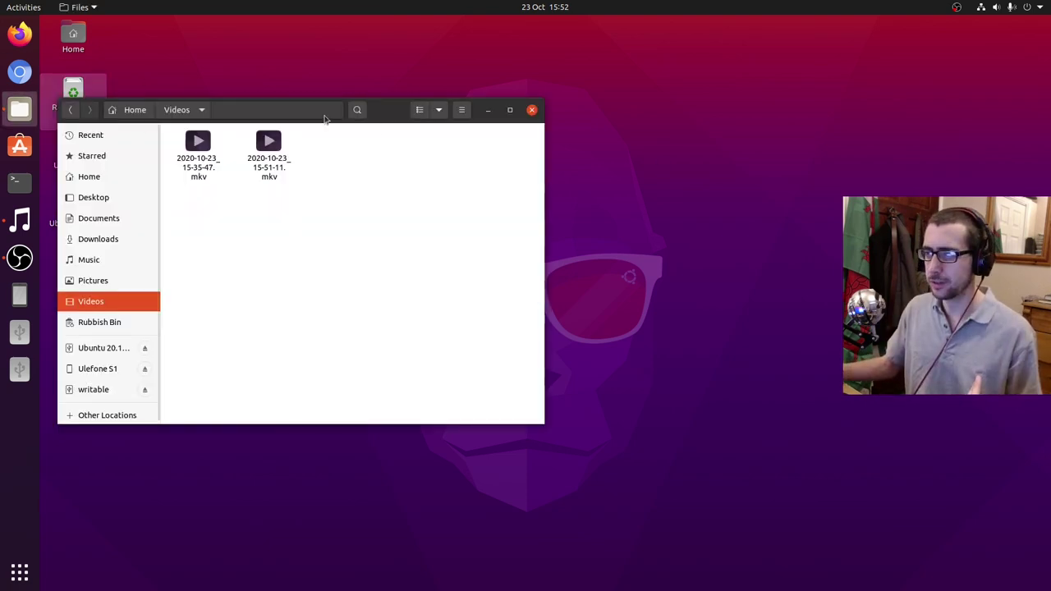
pyautogui.moveTo(394, 113); pyautogui.dragTo(673, 115)
pyautogui.click(195, 175)
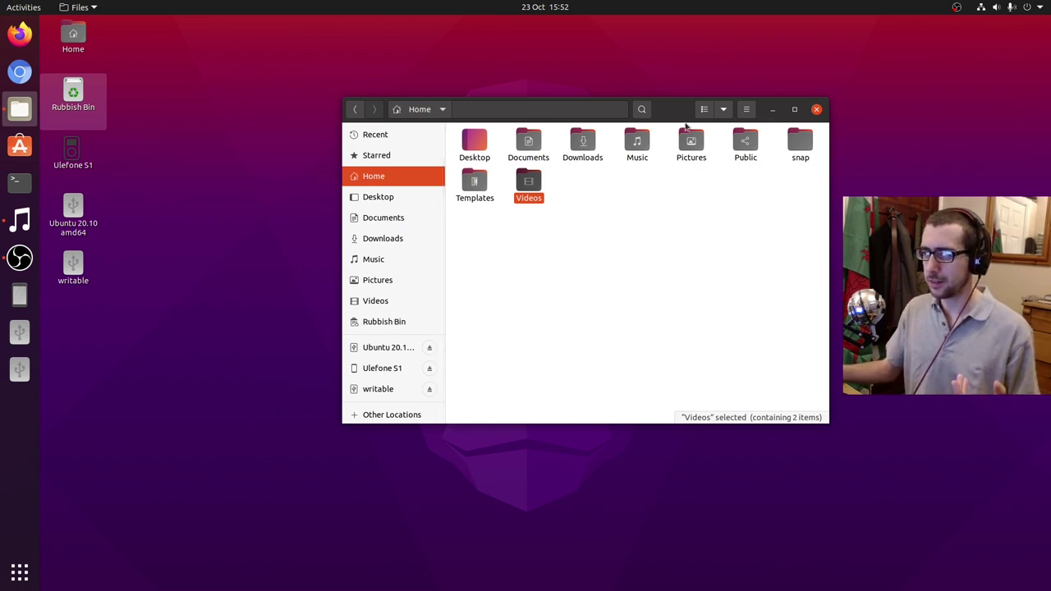
# - Reposition the Home folder window, deselect Videos, and minimize the window
pyautogui.moveTo(683, 121); pyautogui.dragTo(750, 109)
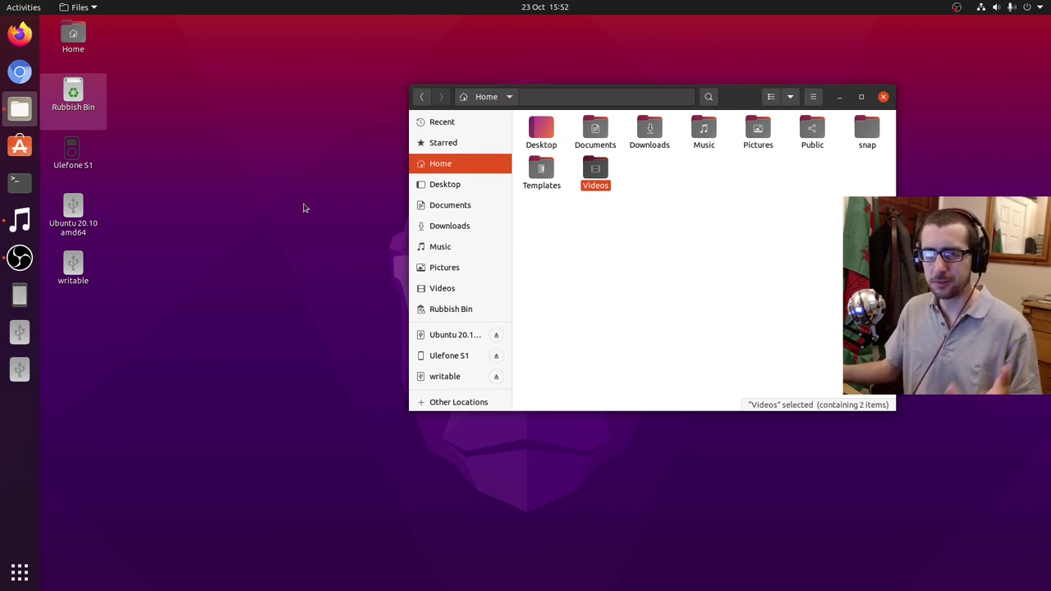
pyautogui.click(723, 226)
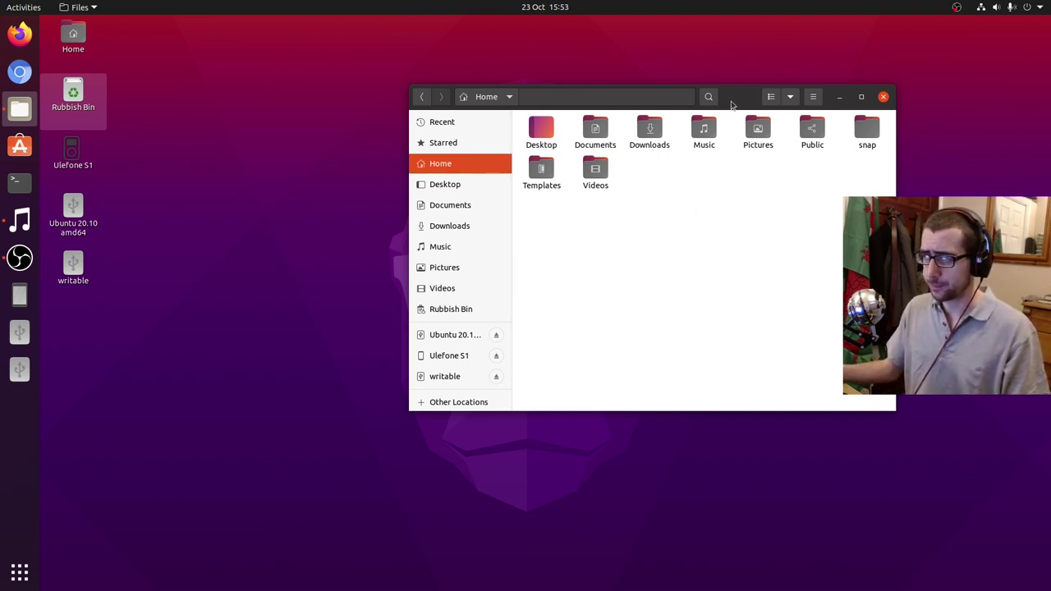
pyautogui.moveTo(732, 100); pyautogui.dragTo(633, 84)
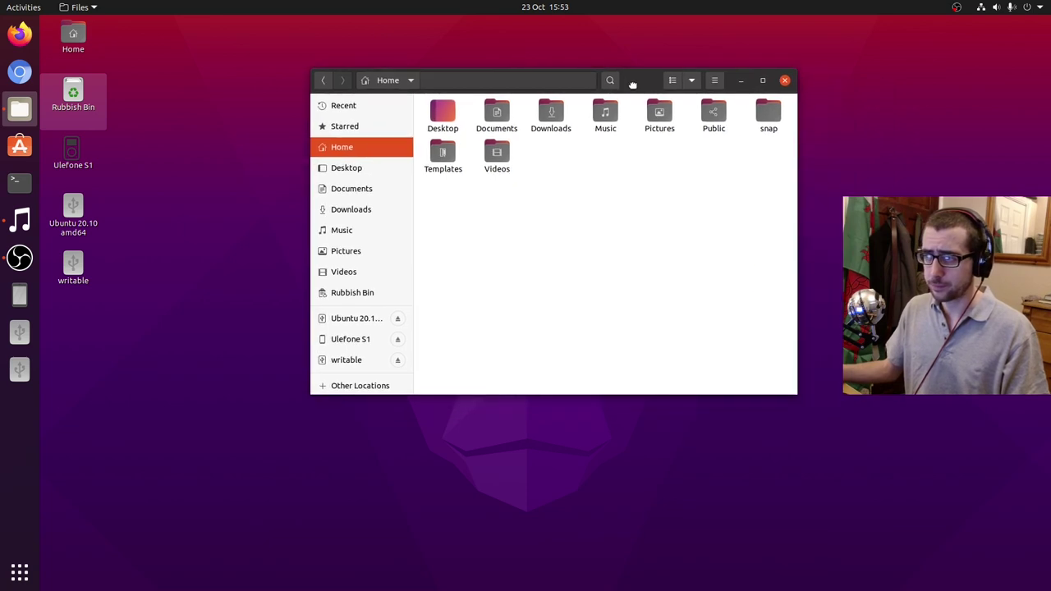
pyautogui.click(740, 81)
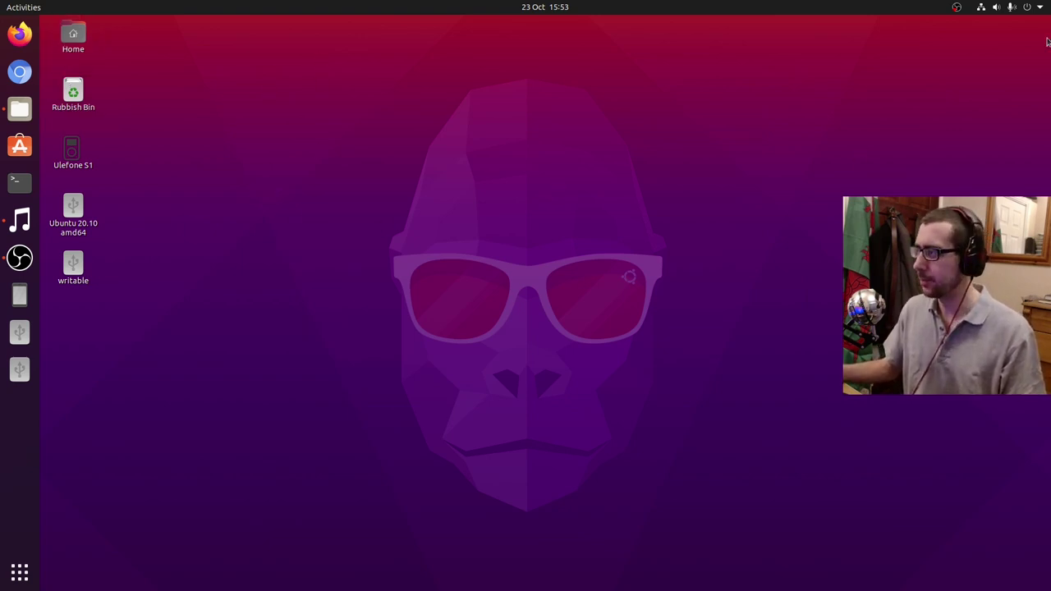
# - Open GNOME Settings from the system menu and scroll its sidebar to the Background section
pyautogui.click(1028, 12)
pyautogui.click(938, 110)
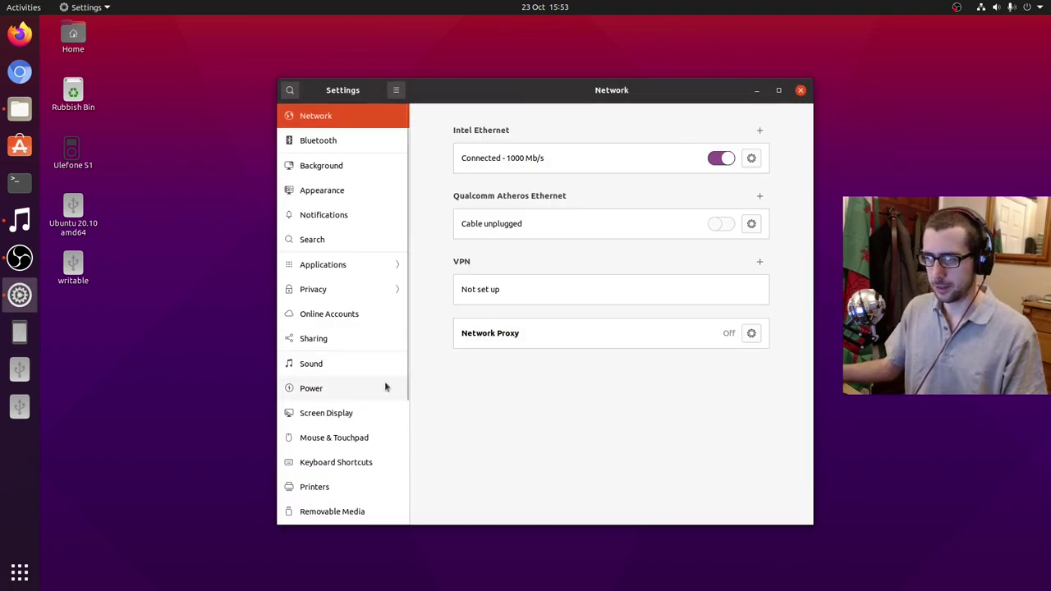
pyautogui.moveTo(408, 363); pyautogui.dragTo(403, 509)
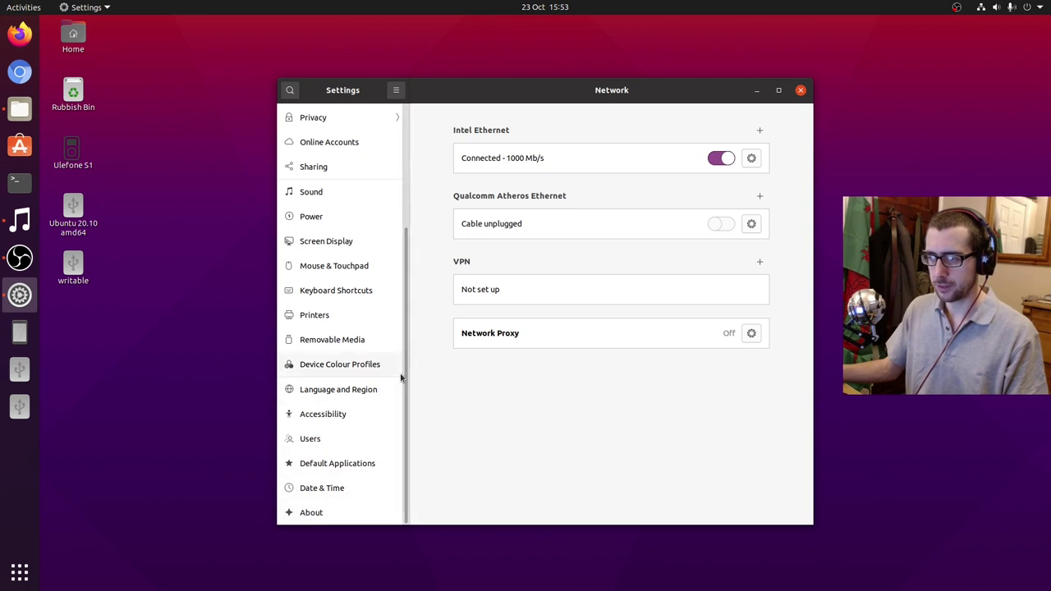
pyautogui.moveTo(403, 375); pyautogui.dragTo(403, 255)
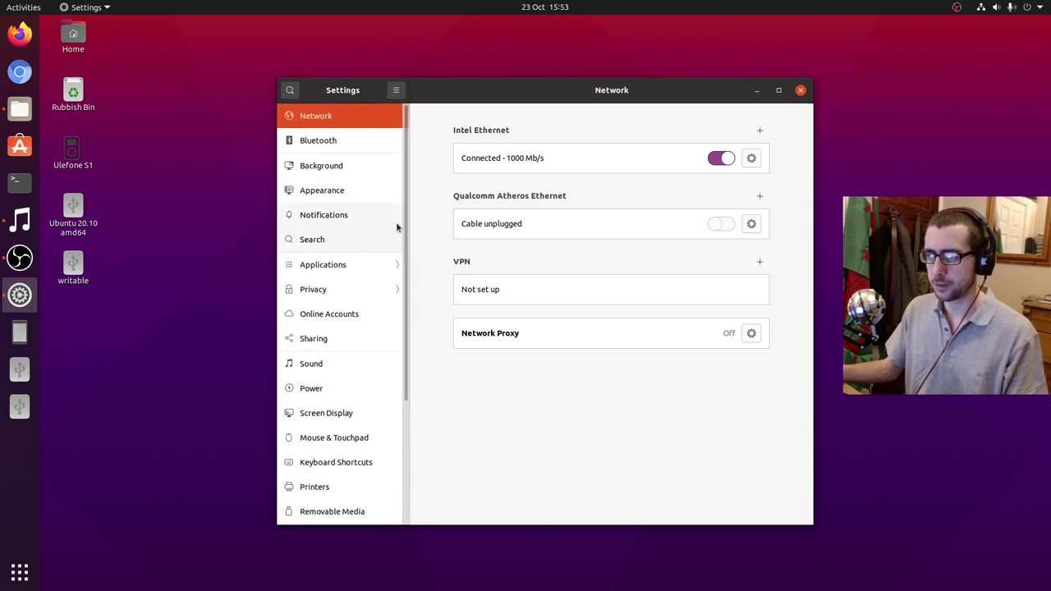
pyautogui.click(342, 169)
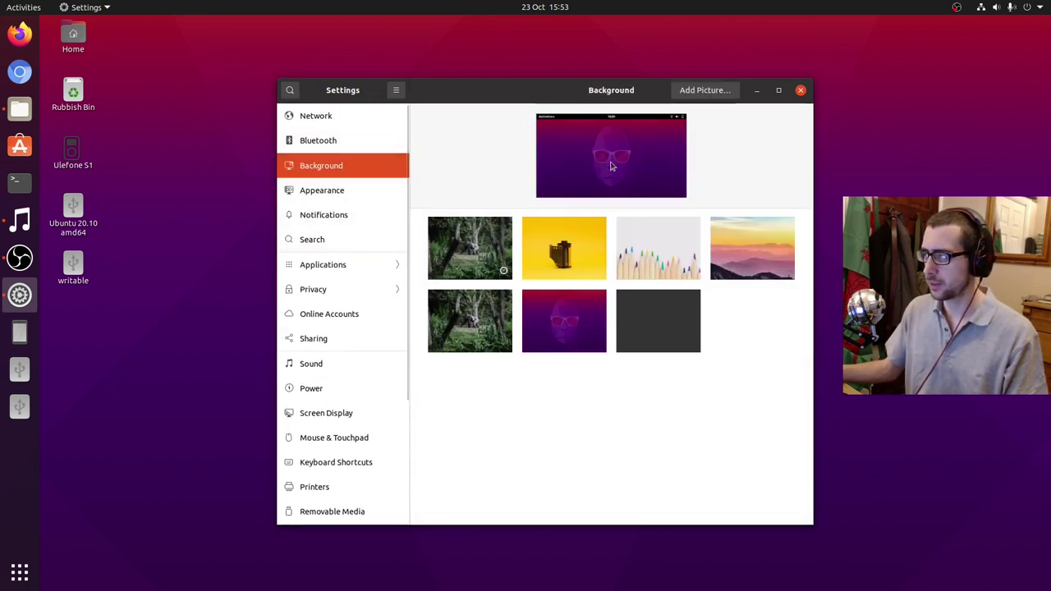
# - In Appearance, choose the Dark window theme and shrink the dock icon size to 36
pyautogui.click(356, 190)
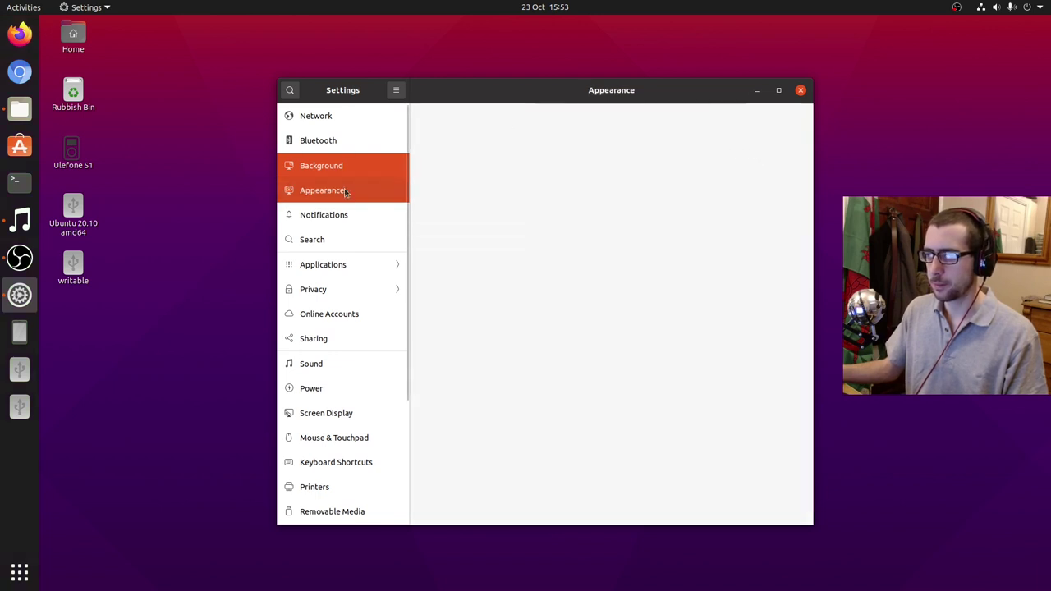
pyautogui.click(717, 174)
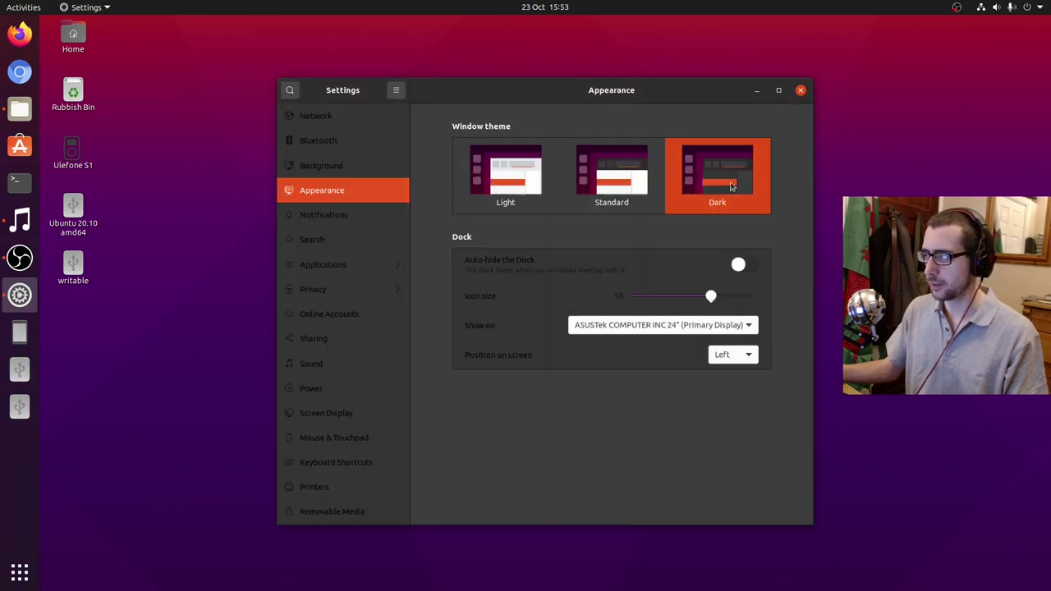
pyautogui.moveTo(711, 300); pyautogui.dragTo(680, 301)
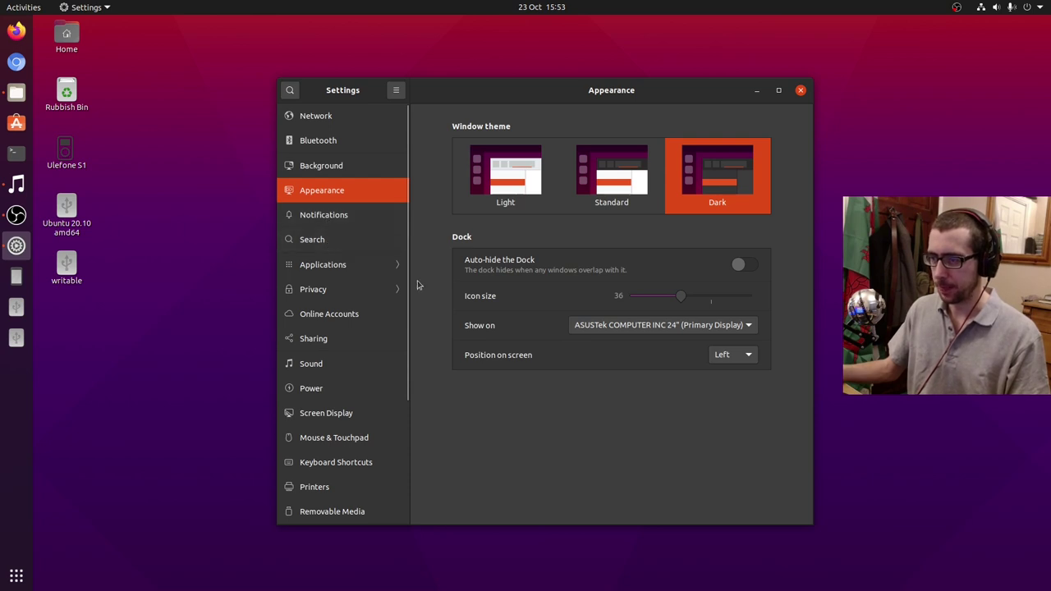
pyautogui.scroll(-2, 403, 303)
pyautogui.moveTo(404, 302); pyautogui.dragTo(409, 443)
pyautogui.click(801, 90)
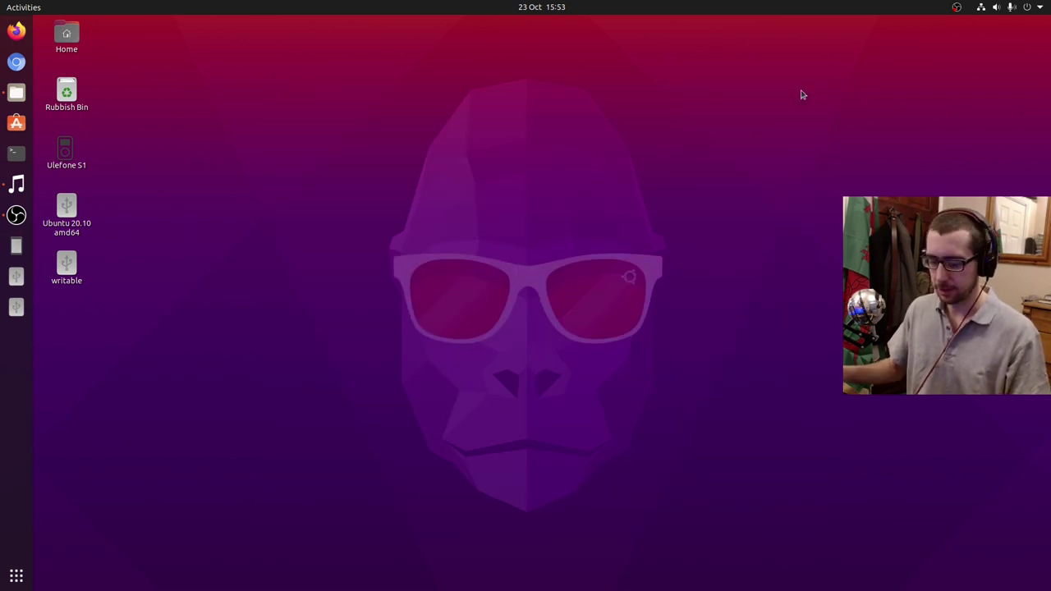
pyautogui.press('super')
pyautogui.write('desk')
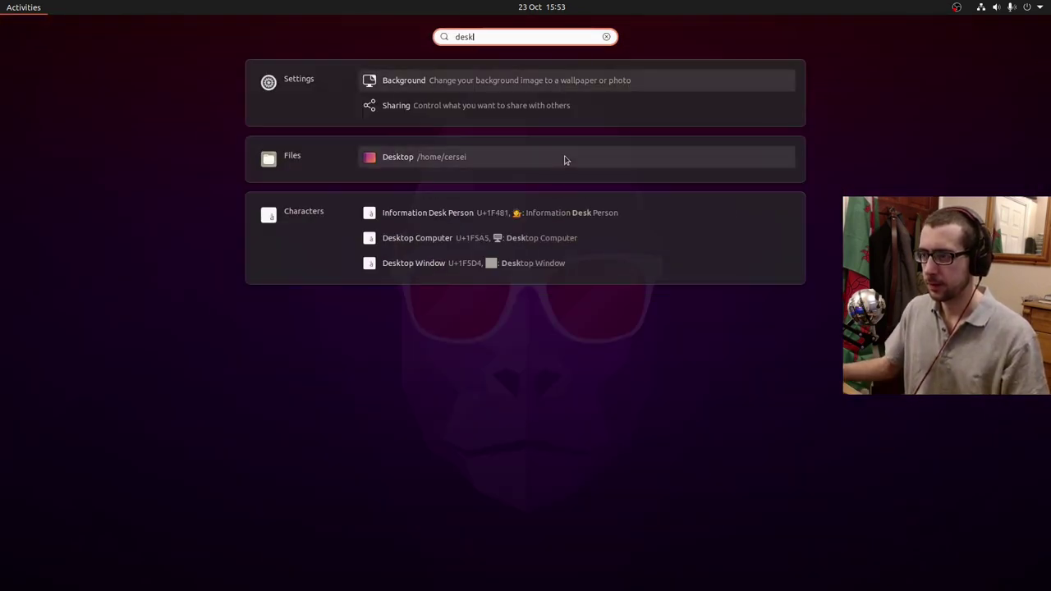
pyautogui.click(533, 86)
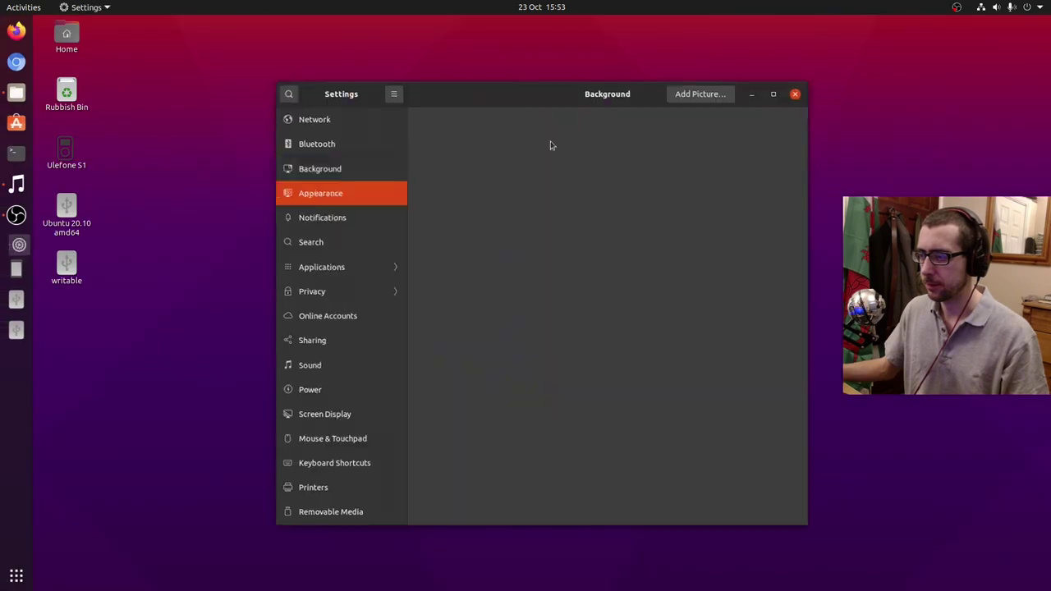
pyautogui.scroll(-1, 402, 220)
pyautogui.moveTo(403, 220); pyautogui.dragTo(438, 157)
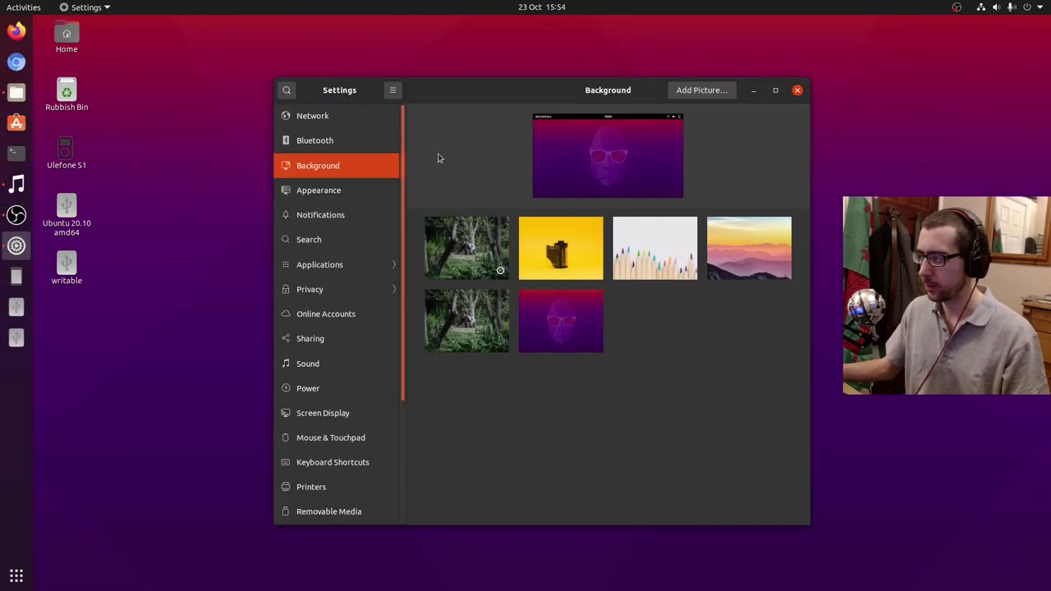
pyautogui.click(802, 96)
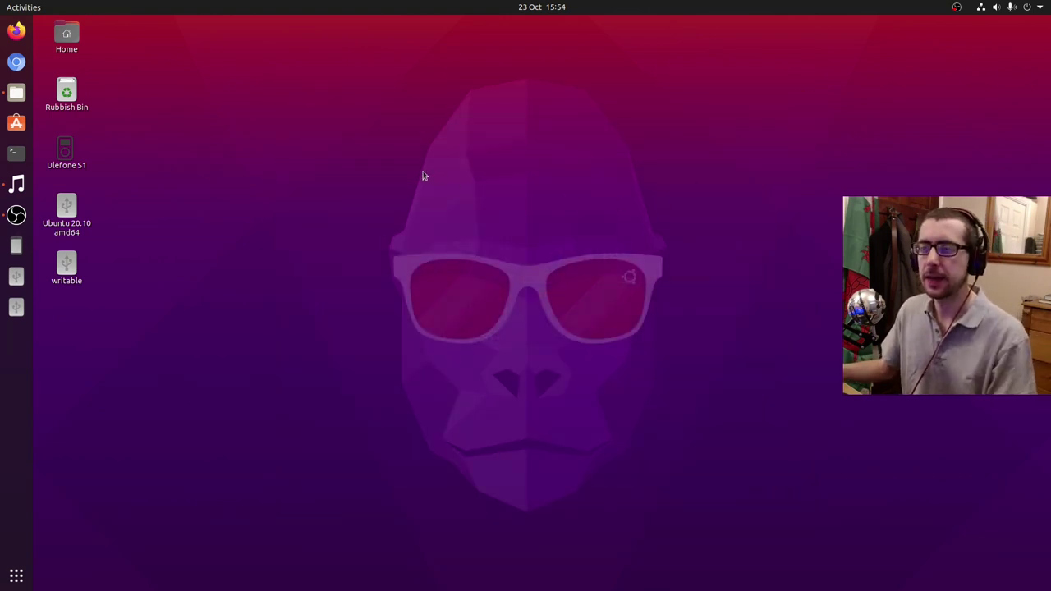
# - In OBS Studio, switch from the Subject scene to Scene, then open a Files window from the dock
pyautogui.click(16, 215)
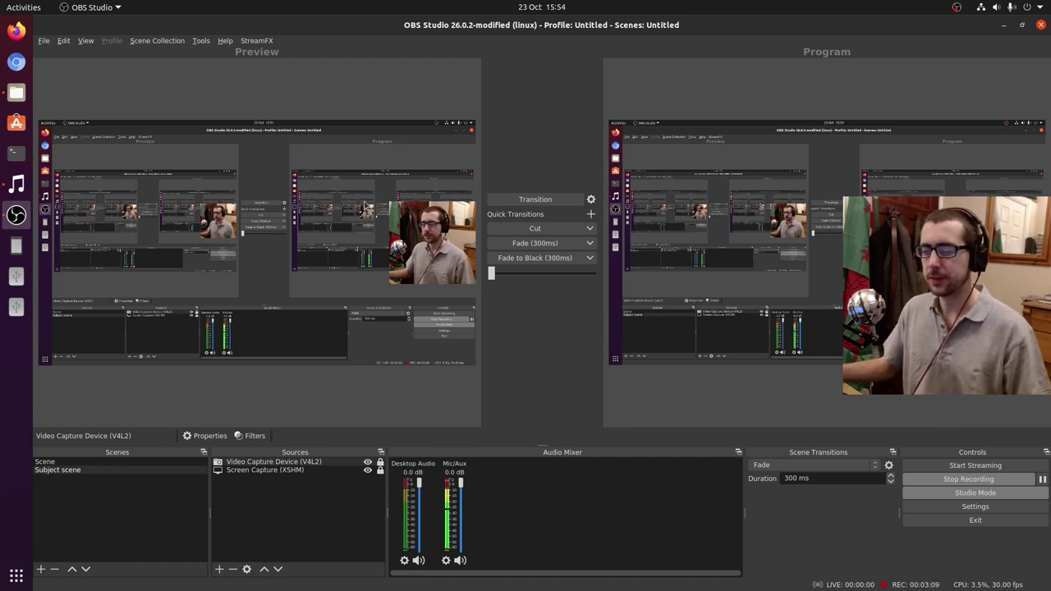
pyautogui.click(152, 470)
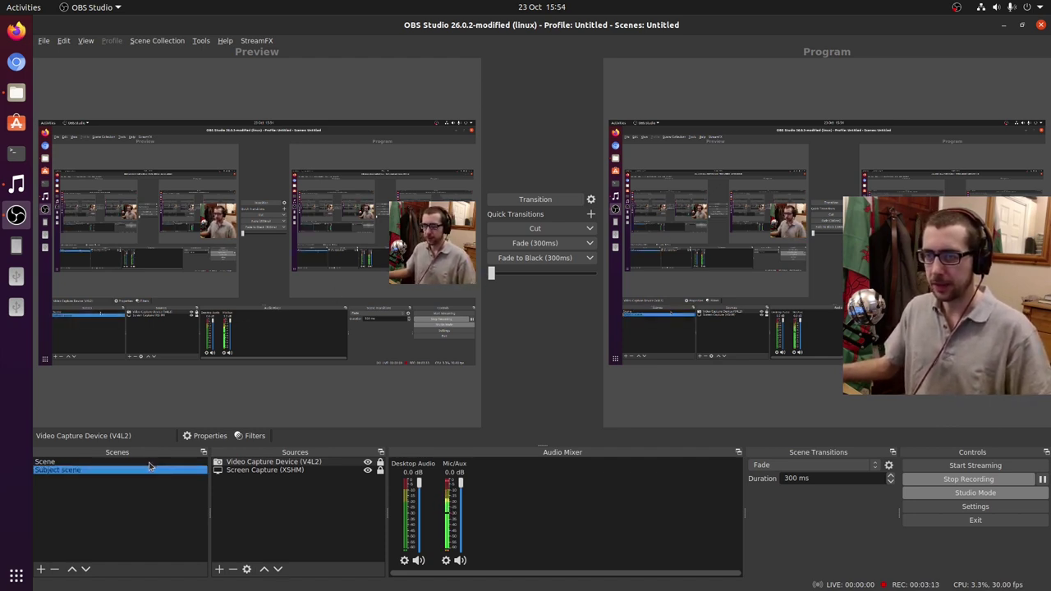
pyautogui.click(138, 462)
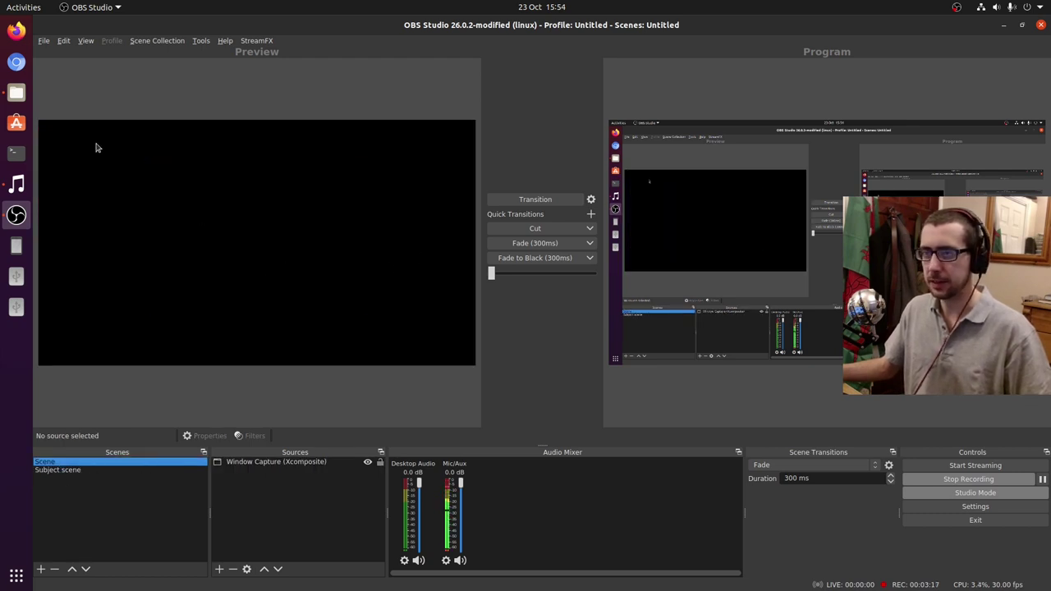
pyautogui.click(17, 93)
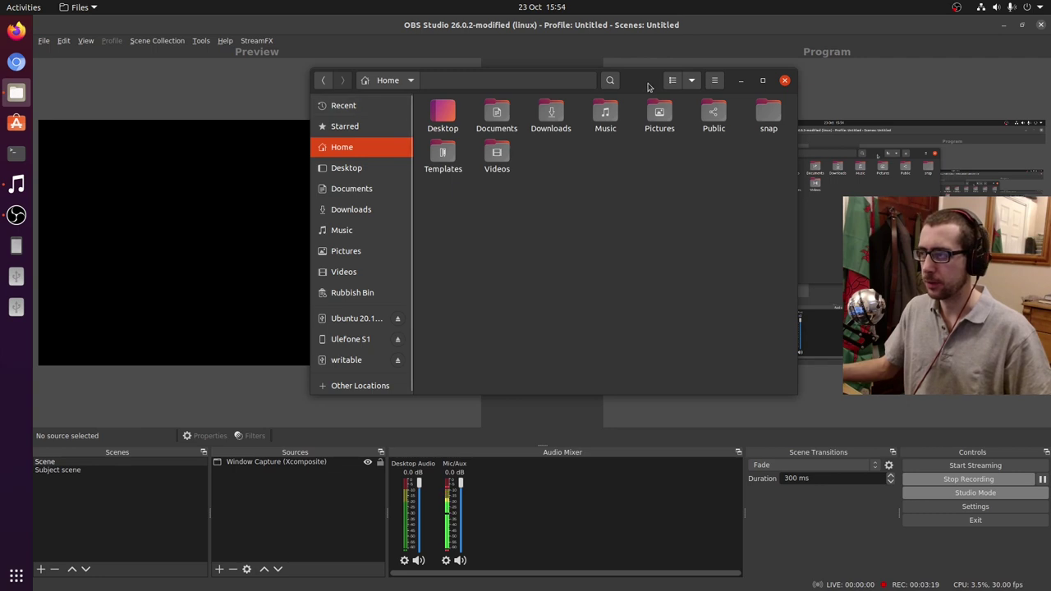
# - Point the Window Capture source at the Home window and shift its box right and down in Preview
pyautogui.moveTo(642, 80); pyautogui.dragTo(742, 86)
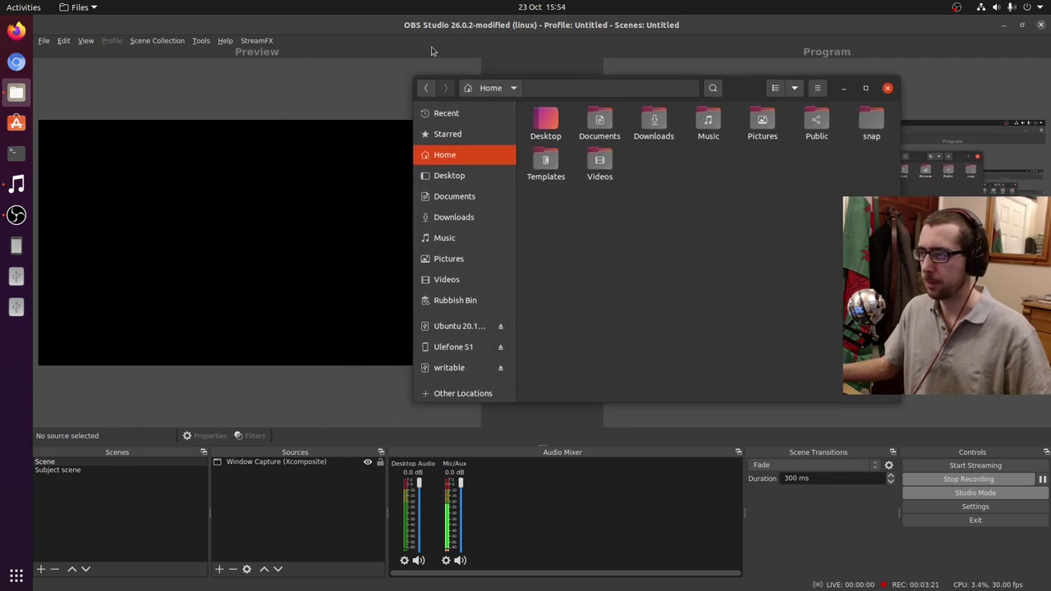
pyautogui.click(402, 27)
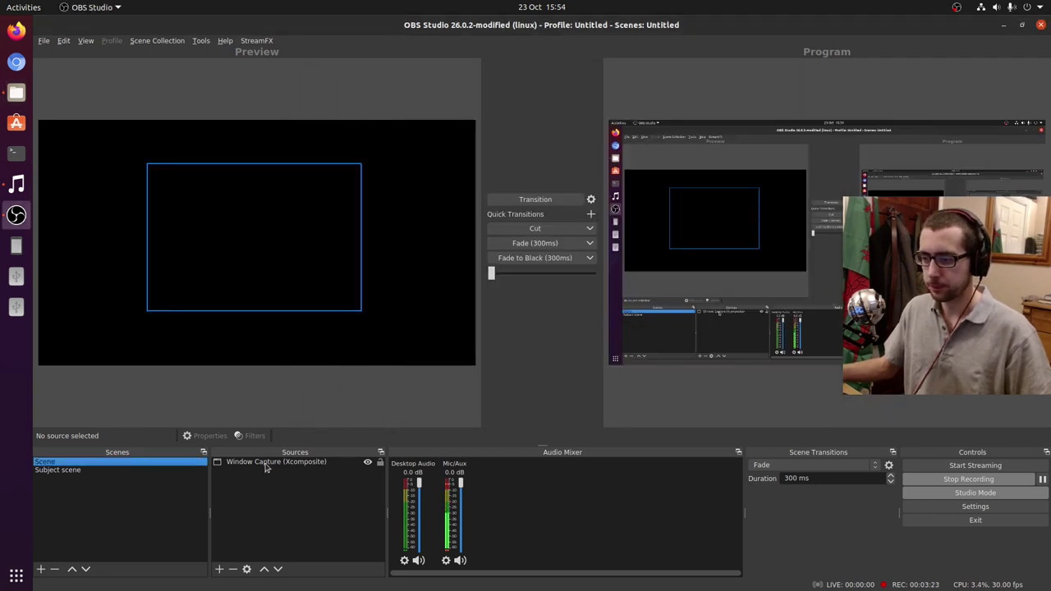
pyautogui.click(269, 465)
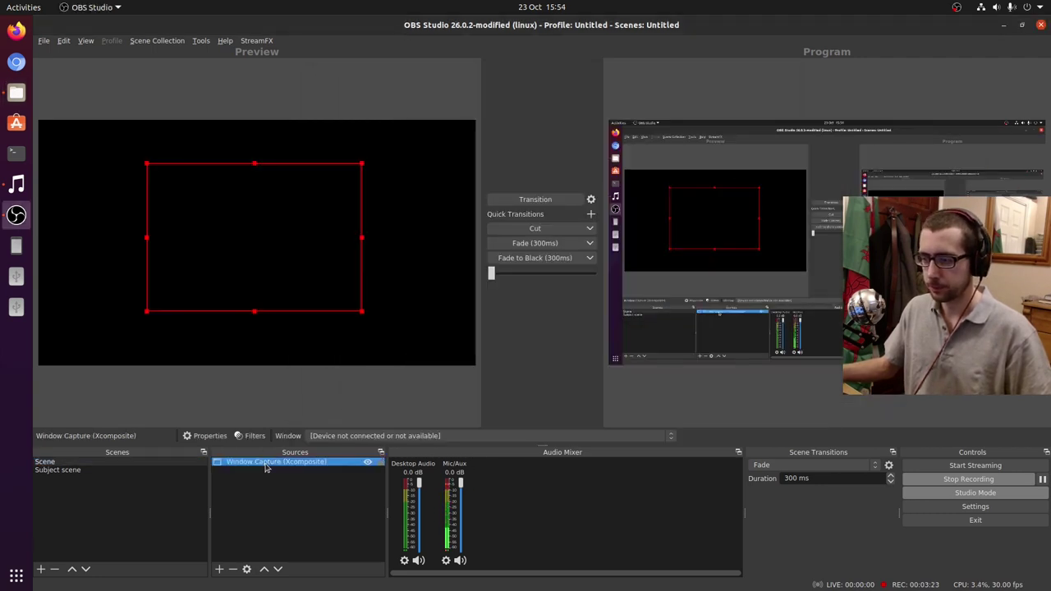
pyautogui.click(368, 438)
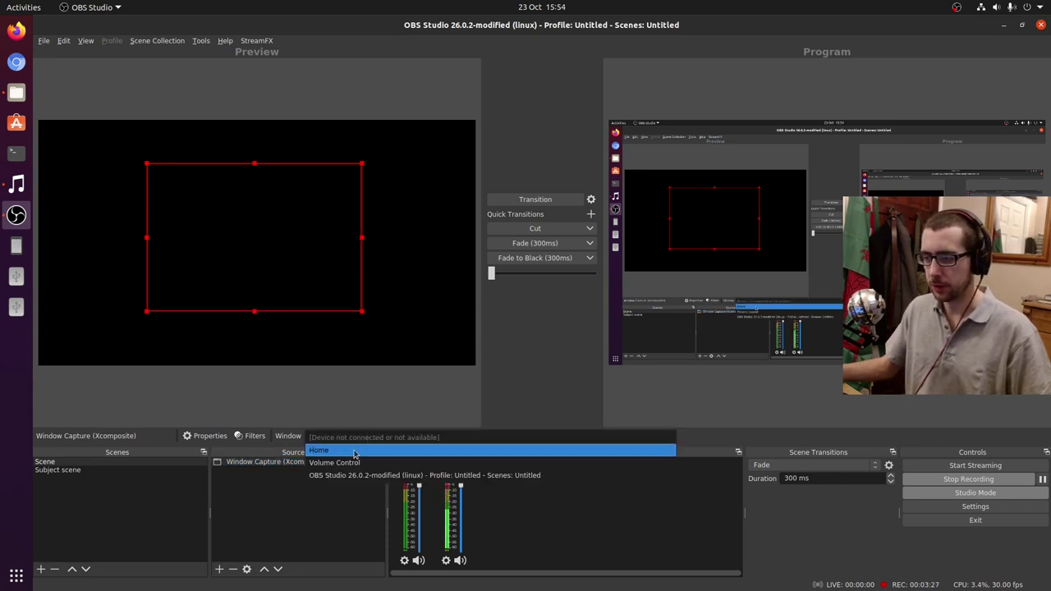
pyautogui.click(325, 450)
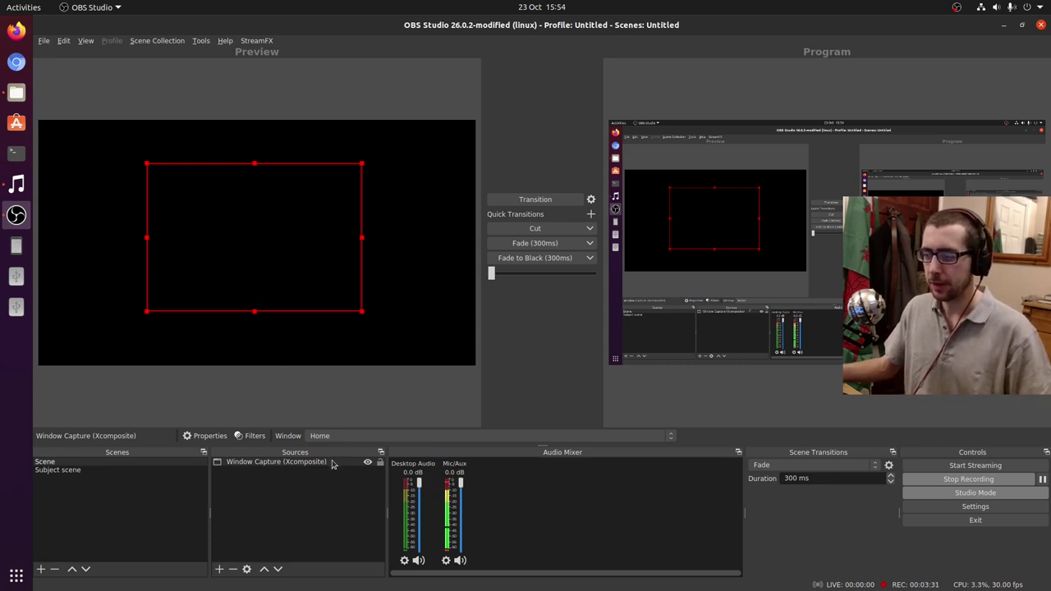
pyautogui.moveTo(254, 225)
pyautogui.mouseDown()
pyautogui.moveTo(241, 206)
pyautogui.moveTo(232, 219)
pyautogui.moveTo(274, 216)
pyautogui.moveTo(259, 230)
pyautogui.mouseUp()
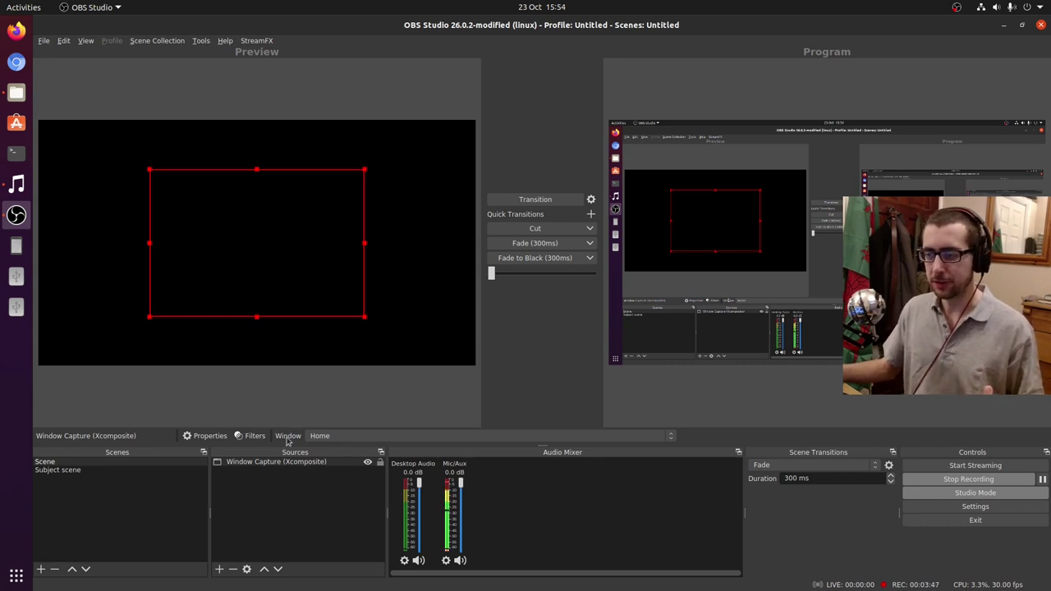
# - Set the Window Capture to the OBS Studio window, then shrink and nudge it in Preview
pyautogui.click(327, 437)
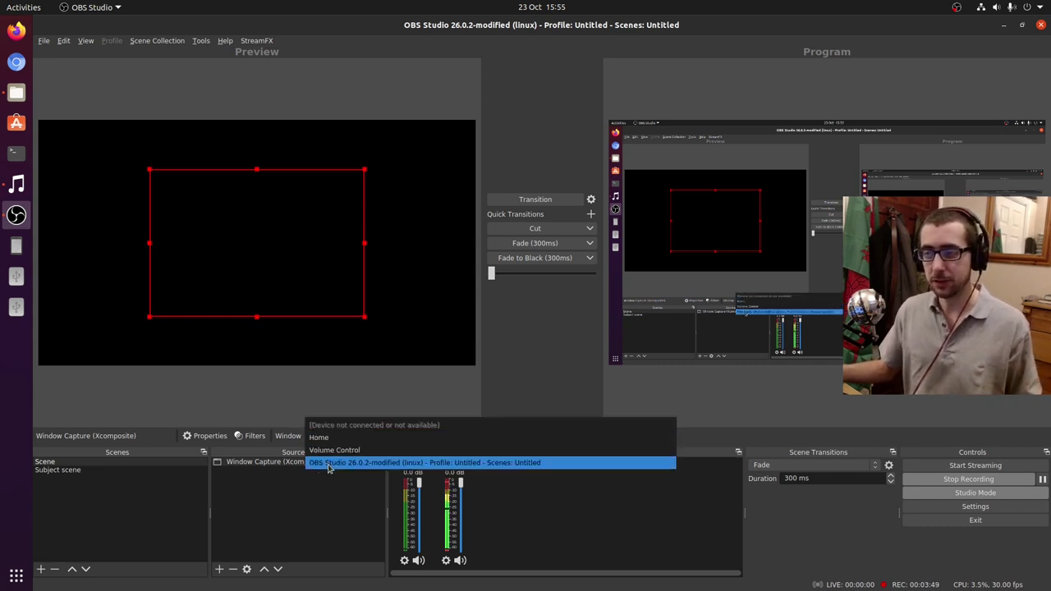
pyautogui.click(329, 465)
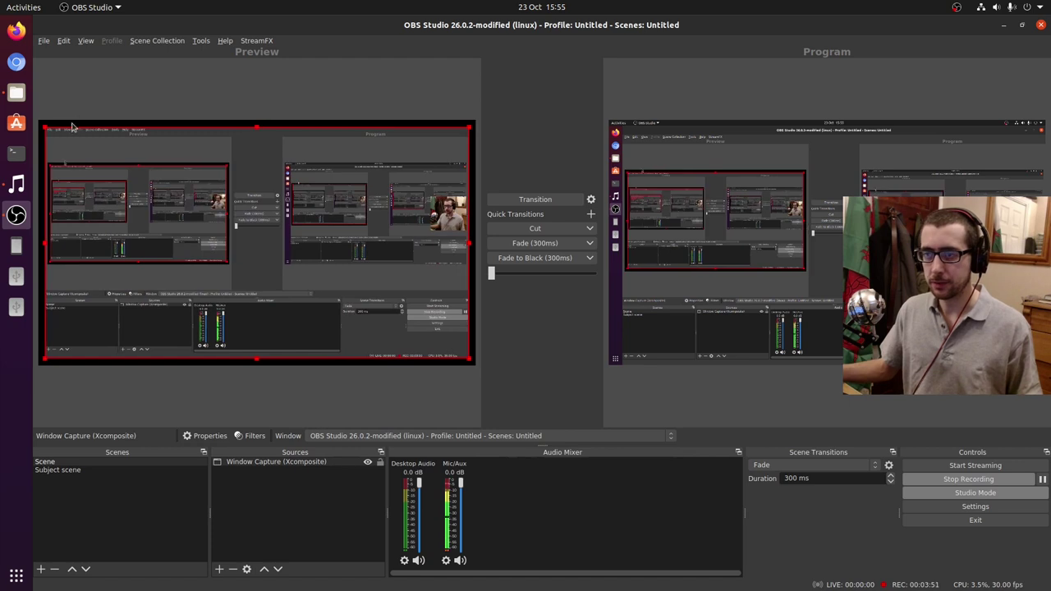
pyautogui.moveTo(45, 128); pyautogui.dragTo(145, 184)
pyautogui.moveTo(262, 253); pyautogui.dragTo(221, 223)
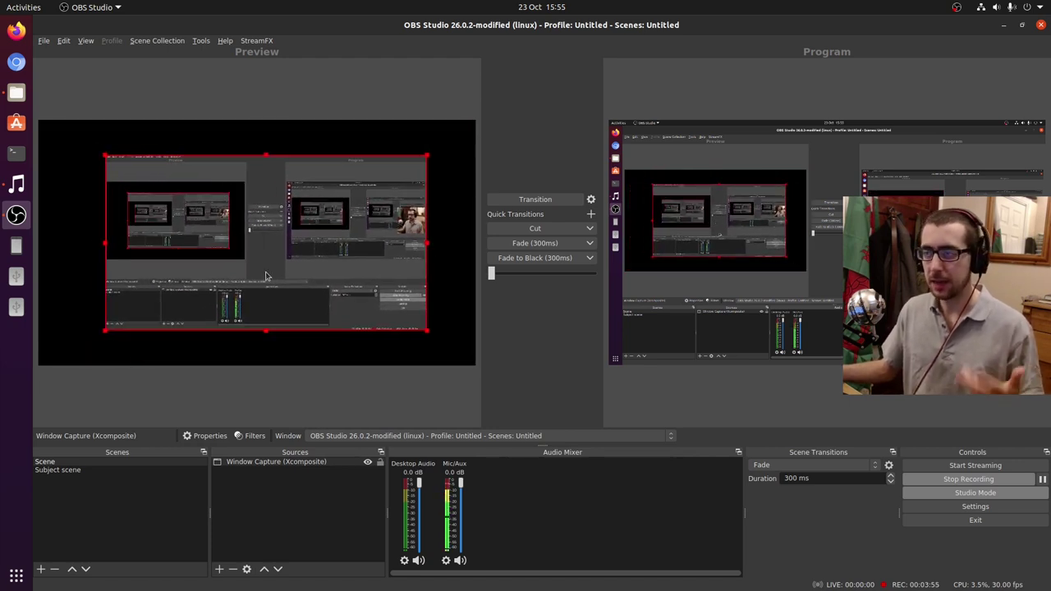
pyautogui.moveTo(297, 256); pyautogui.dragTo(288, 254)
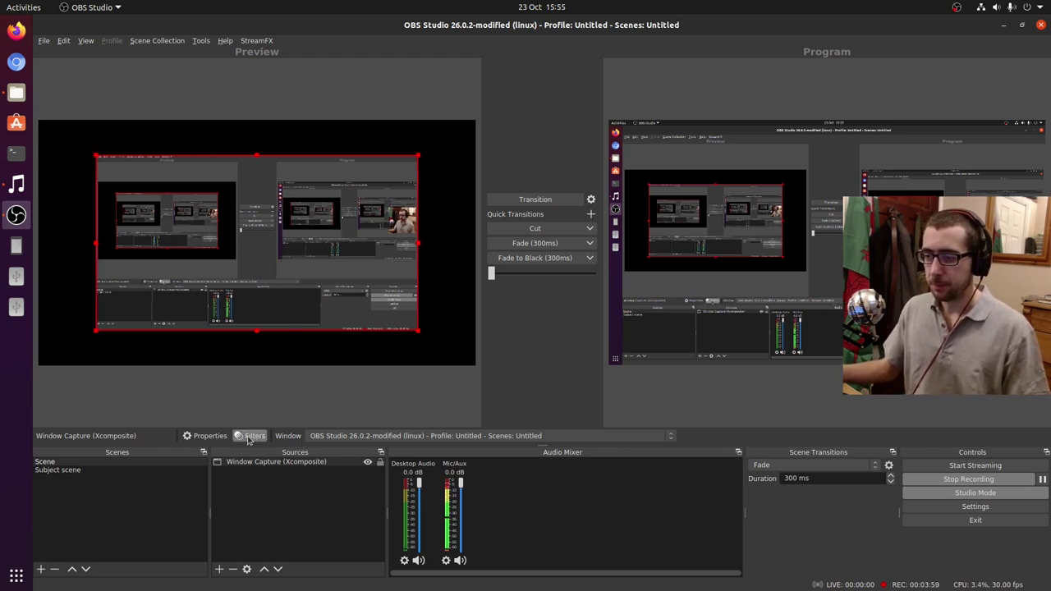
# - Switch the capture to the Volume Control window and move it toward the preview centre
pyautogui.click(355, 437)
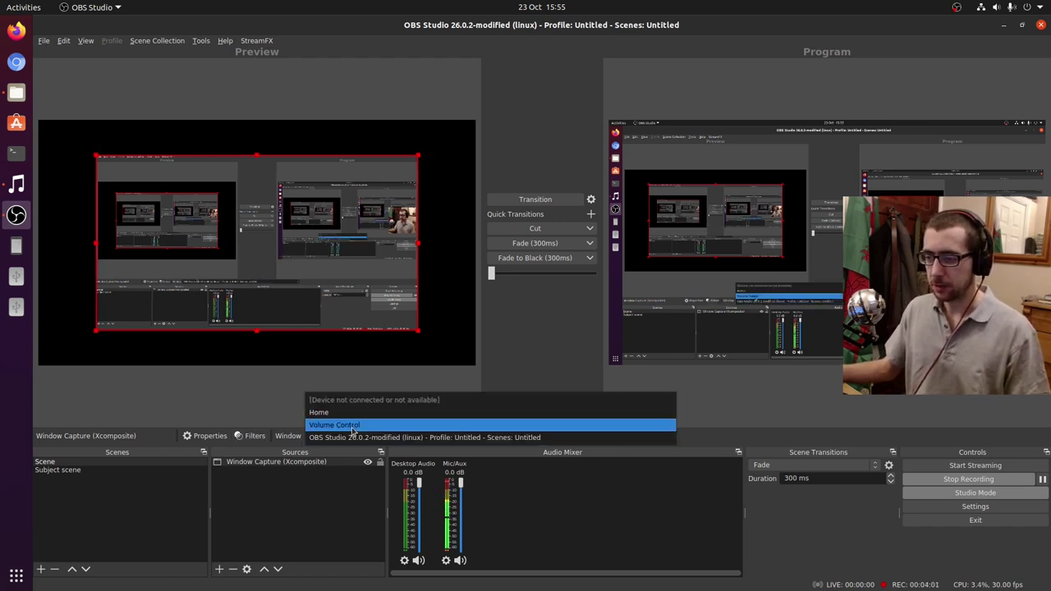
pyautogui.click(345, 424)
pyautogui.moveTo(245, 222); pyautogui.dragTo(276, 253)
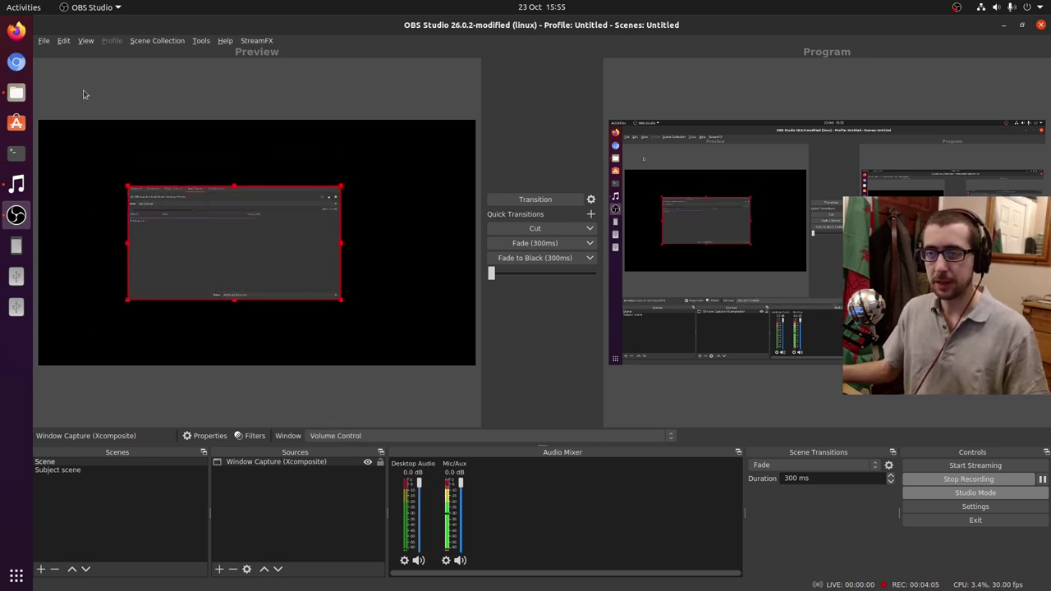
# - Open a Terminal window, move it centre-right, and cycle the capture through Home and OBS Studio
pyautogui.click(16, 153)
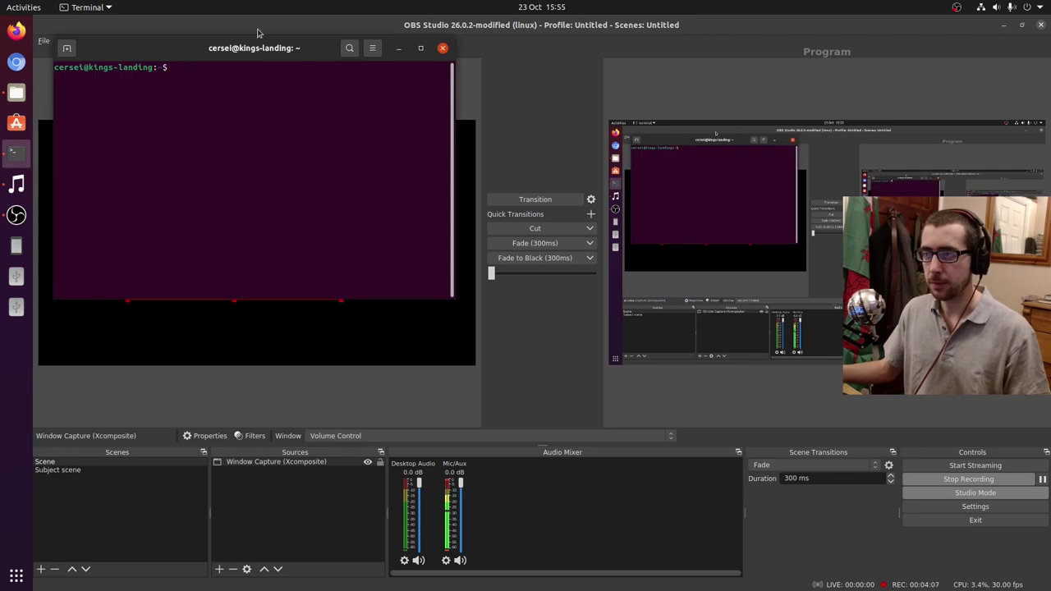
pyautogui.moveTo(194, 47); pyautogui.dragTo(543, 90)
pyautogui.click(374, 438)
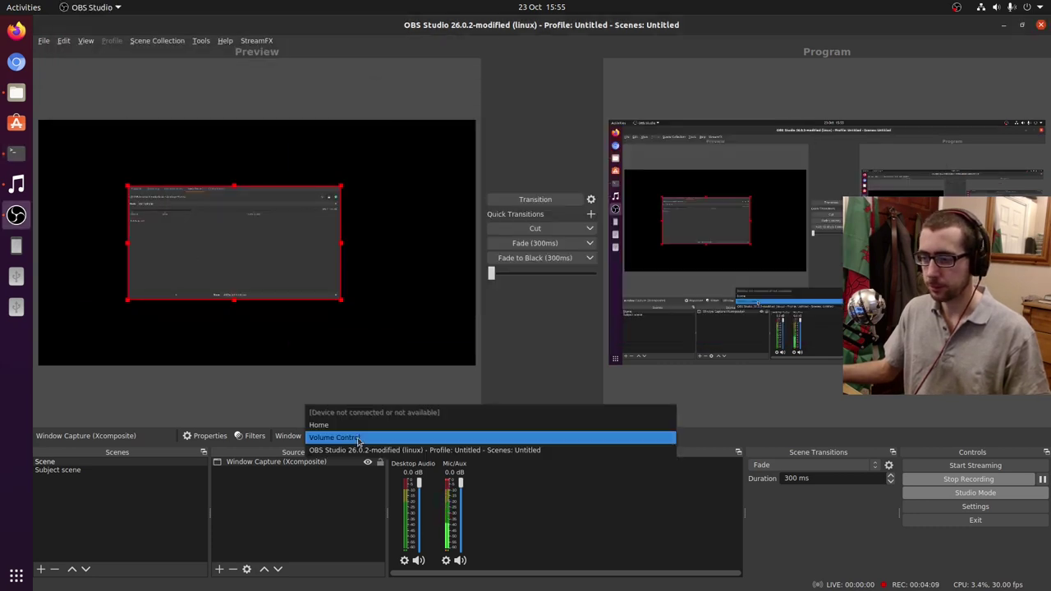
pyautogui.click(346, 425)
pyautogui.click(346, 436)
pyautogui.click(336, 464)
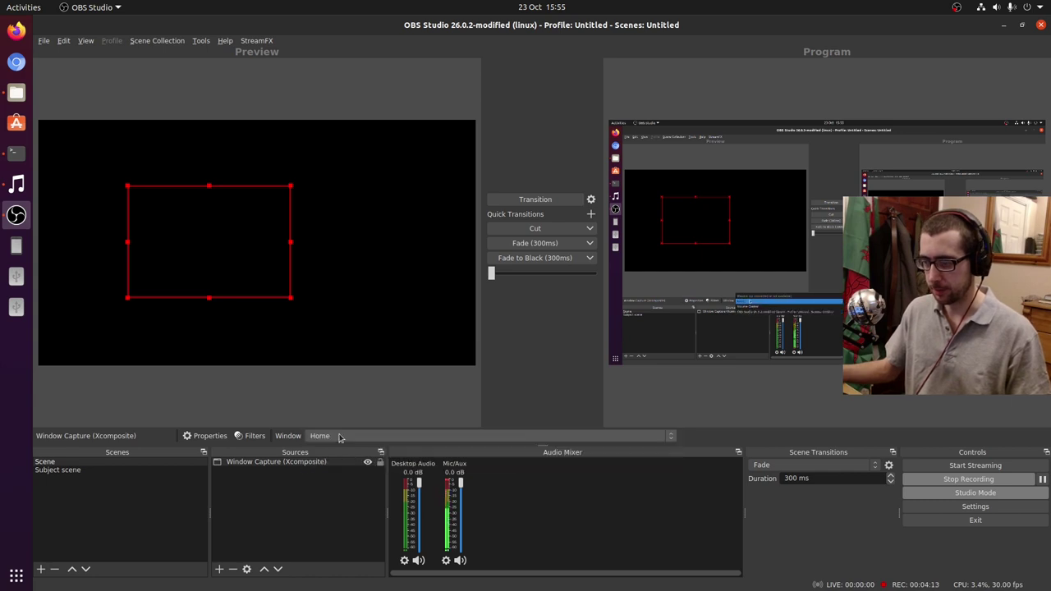
# - Set Scene's Window Capture to the Terminal window, enlarge it in Preview, and minimize OBS
pyautogui.click(131, 471)
pyautogui.click(74, 461)
pyautogui.click(263, 462)
pyautogui.click(345, 437)
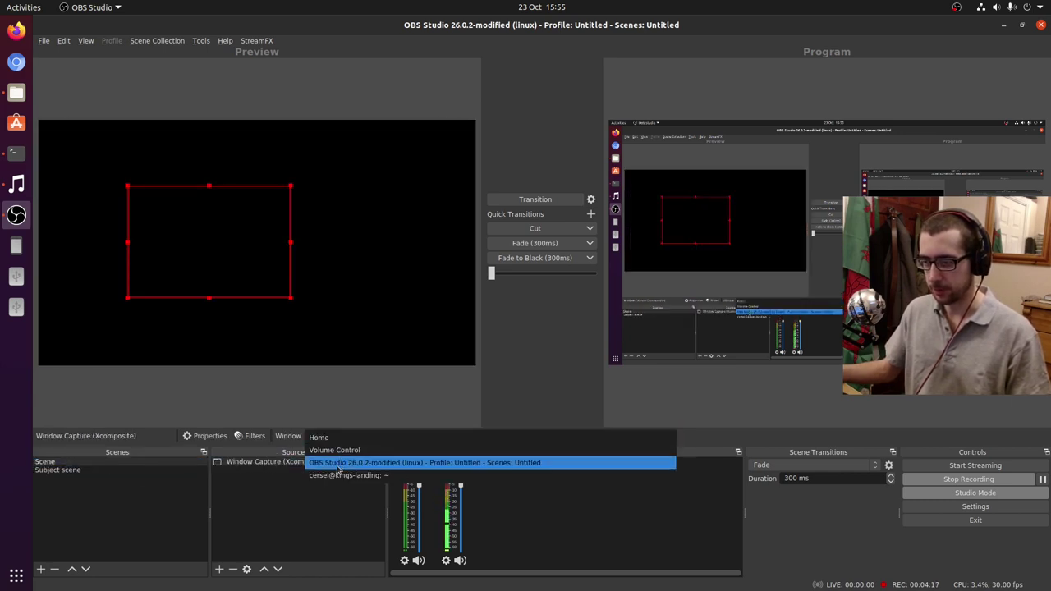
pyautogui.click(341, 476)
pyautogui.moveTo(237, 228); pyautogui.dragTo(189, 164)
pyautogui.moveTo(244, 227); pyautogui.dragTo(271, 248)
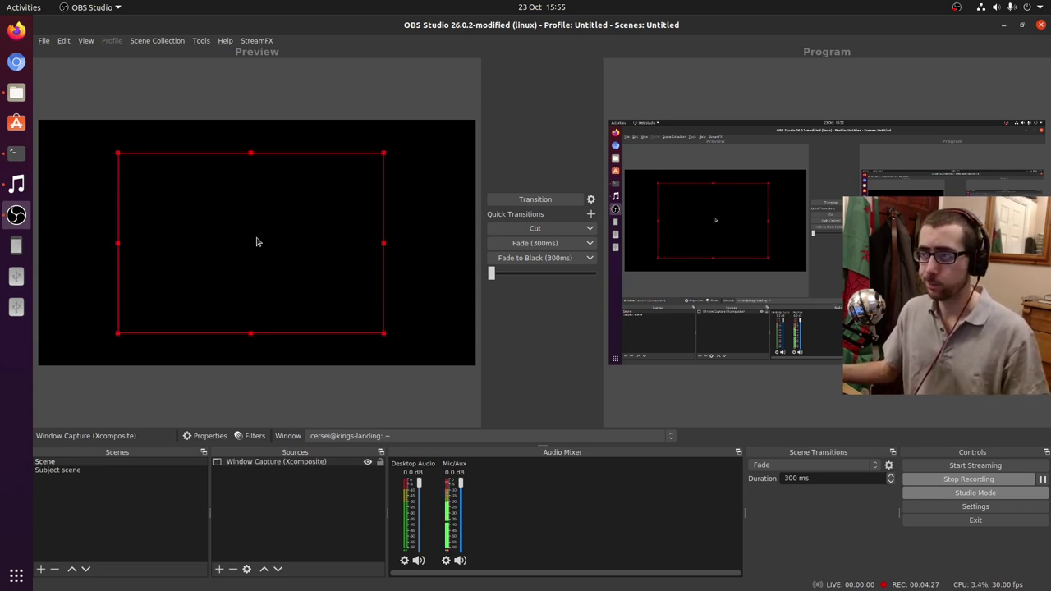
pyautogui.click(1003, 25)
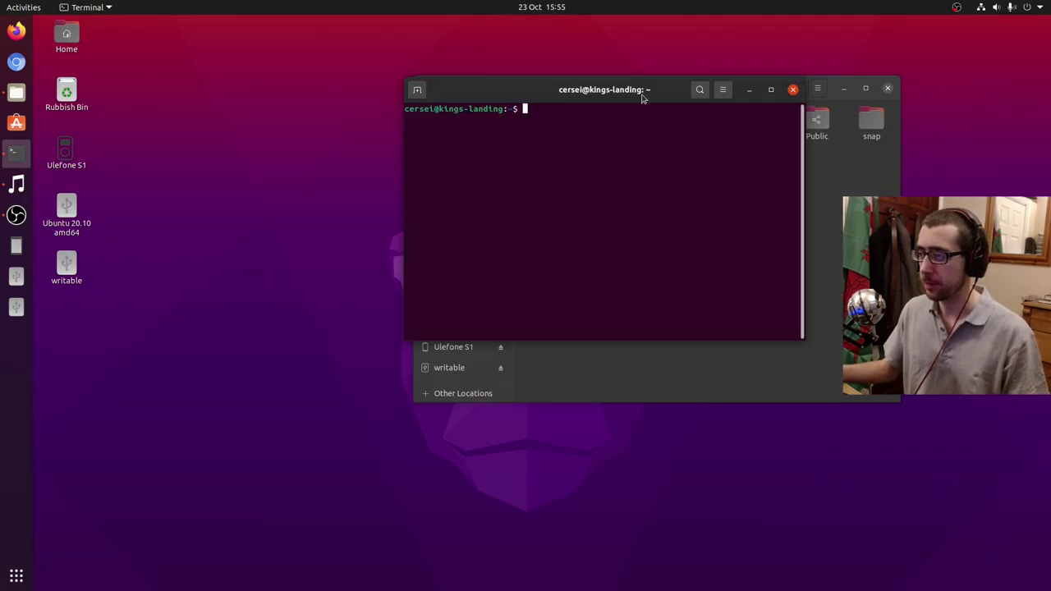
# - Move the Terminal to the upper left and bring the Files window forward, lower on screen
pyautogui.moveTo(644, 97); pyautogui.dragTo(370, 63)
pyautogui.moveTo(735, 93); pyautogui.dragTo(746, 207)
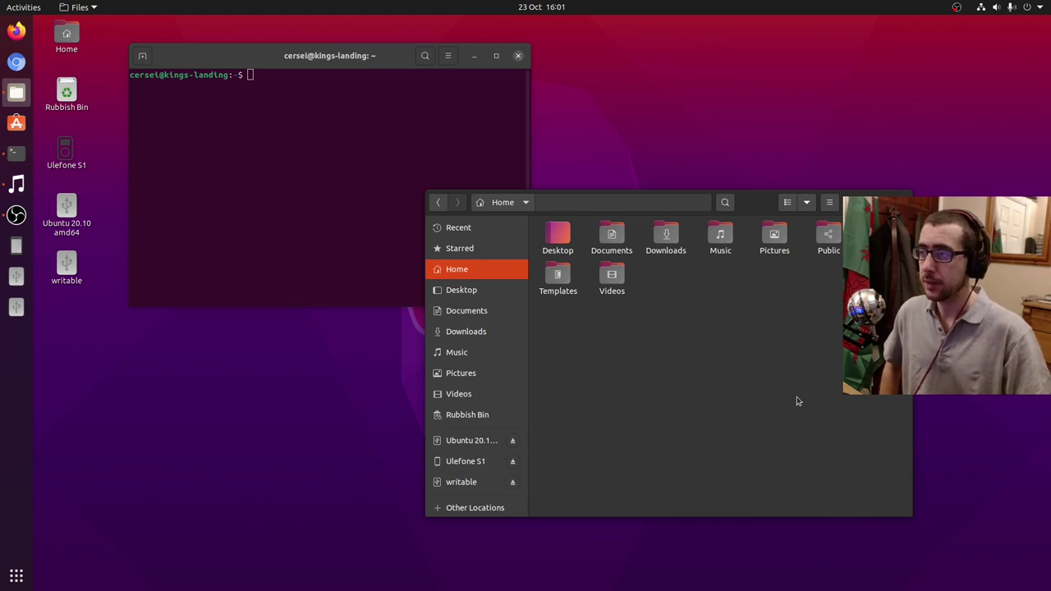
# - Open Display Settings from the desktop menu, hide the Terminal, and go to Background
pyautogui.rightClick(679, 137)
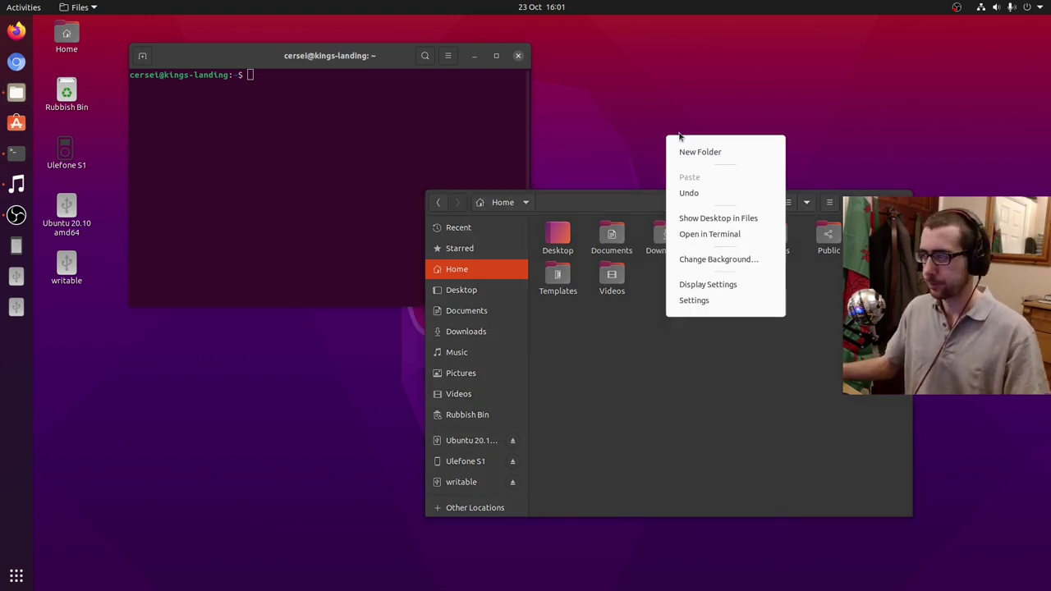
pyautogui.click(708, 284)
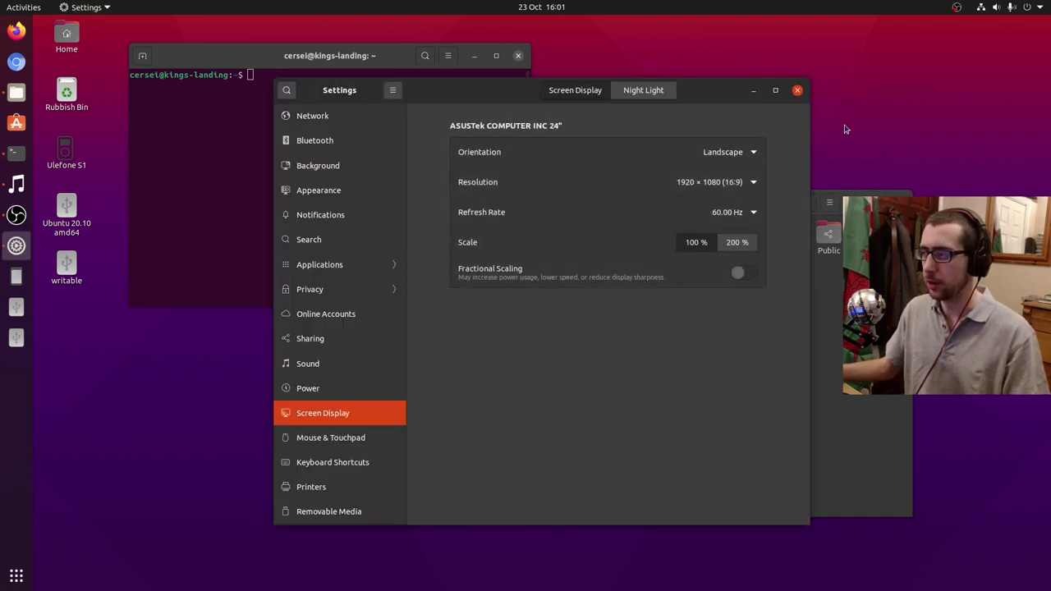
pyautogui.click(474, 55)
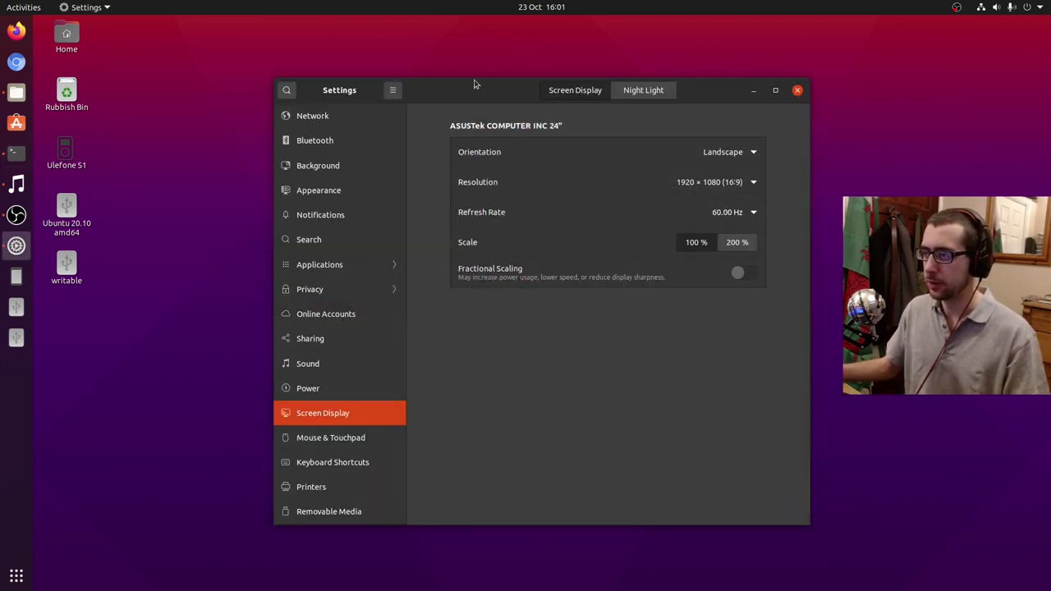
pyautogui.moveTo(462, 94); pyautogui.dragTo(509, 81)
pyautogui.click(386, 153)
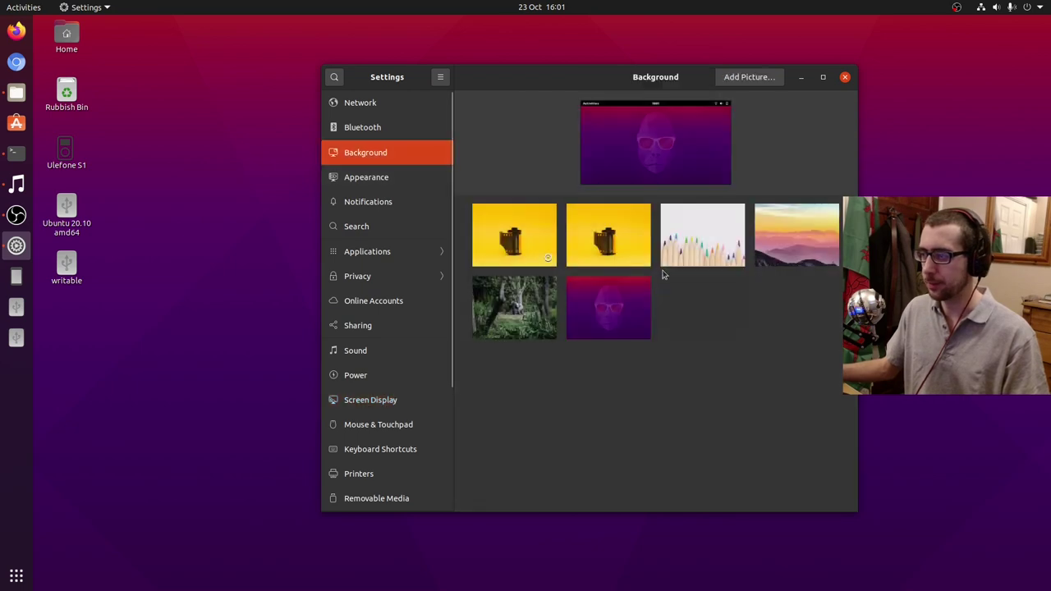
# - Try the film, pencils, sunset and forest wallpapers, then restore the purple gorilla and minimise Settings
pyautogui.click(519, 246)
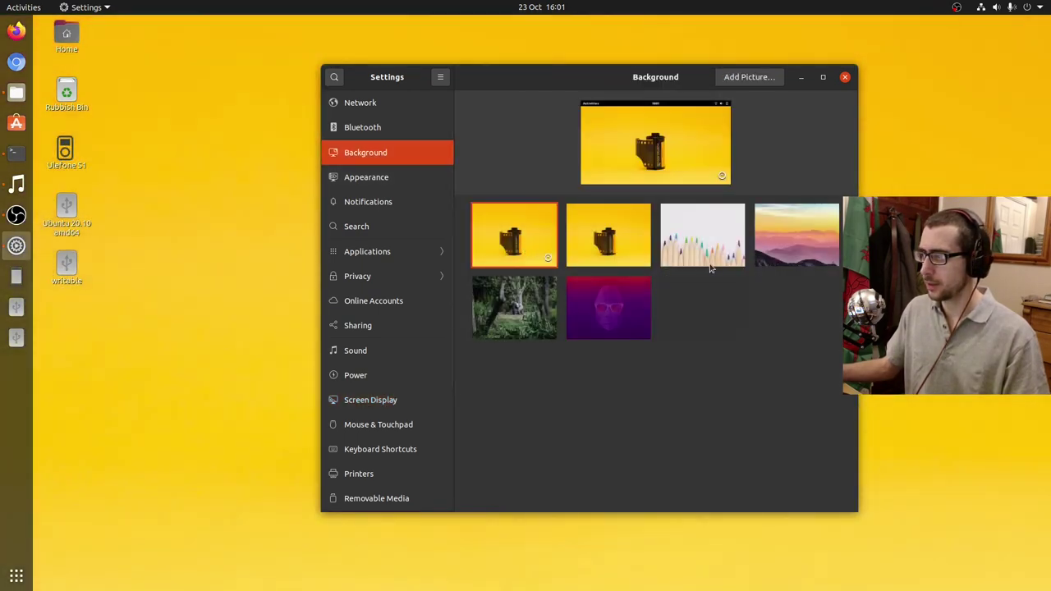
pyautogui.click(710, 247)
pyautogui.press('Left')
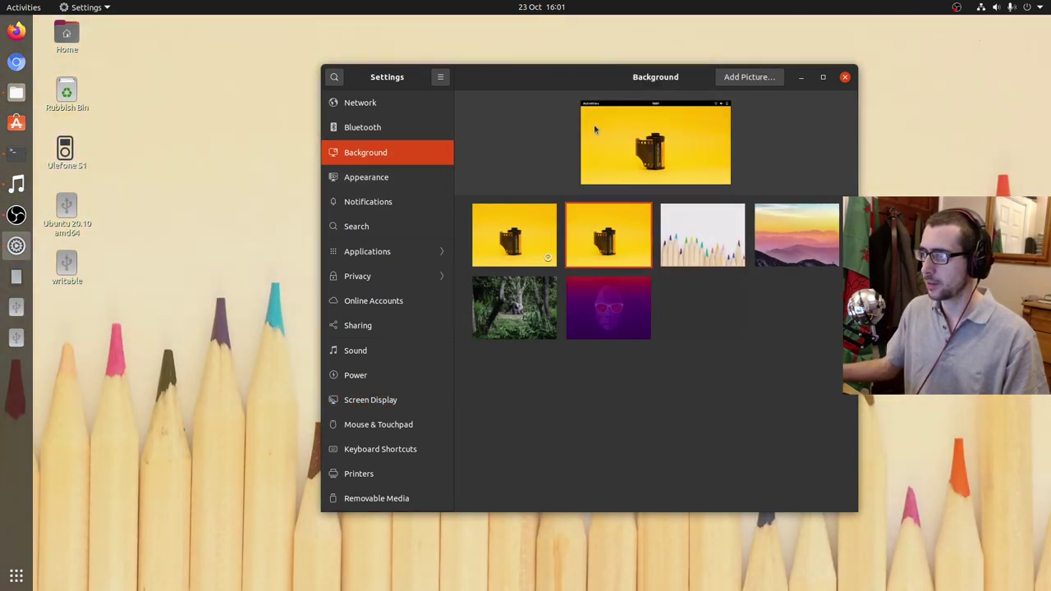
pyautogui.moveTo(503, 82); pyautogui.dragTo(584, 91)
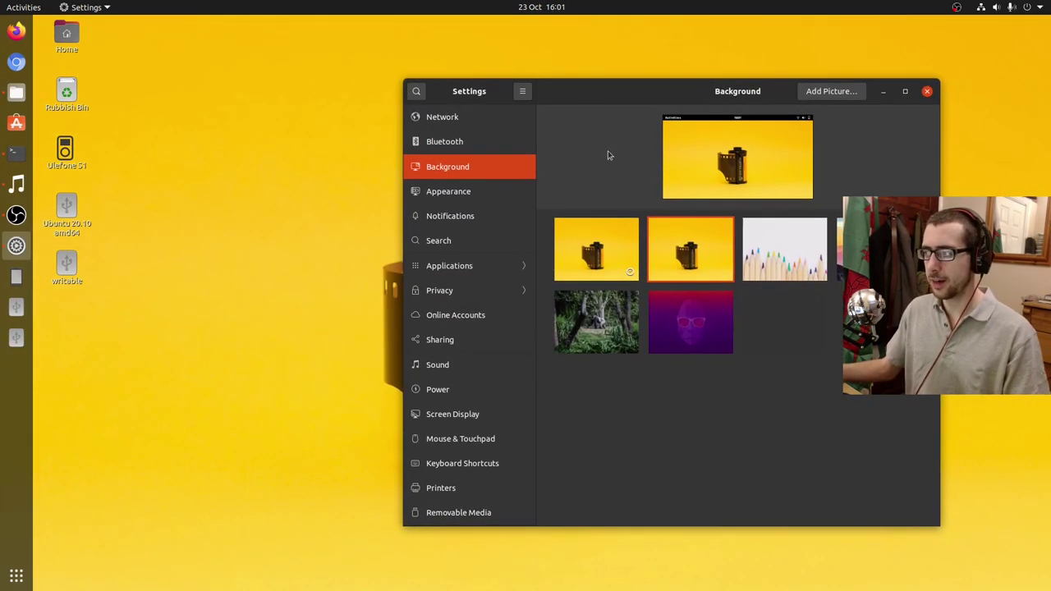
pyautogui.click(776, 264)
pyautogui.moveTo(683, 92)
pyautogui.mouseDown()
pyautogui.moveTo(716, 508)
pyautogui.moveTo(683, 274)
pyautogui.moveTo(643, 108)
pyautogui.moveTo(712, 378)
pyautogui.moveTo(702, 558)
pyautogui.moveTo(695, 451)
pyautogui.moveTo(634, 102)
pyautogui.moveTo(626, 335)
pyautogui.moveTo(674, 454)
pyautogui.moveTo(722, 488)
pyautogui.moveTo(678, 273)
pyautogui.moveTo(720, 443)
pyautogui.moveTo(714, 435)
pyautogui.moveTo(712, 451)
pyautogui.moveTo(683, 118)
pyautogui.moveTo(657, 353)
pyautogui.moveTo(582, 346)
pyautogui.moveTo(526, 510)
pyautogui.moveTo(545, 515)
pyautogui.moveTo(570, 435)
pyautogui.moveTo(616, 457)
pyautogui.moveTo(633, 93)
pyautogui.mouseUp()
pyautogui.click(832, 253)
pyautogui.click(603, 332)
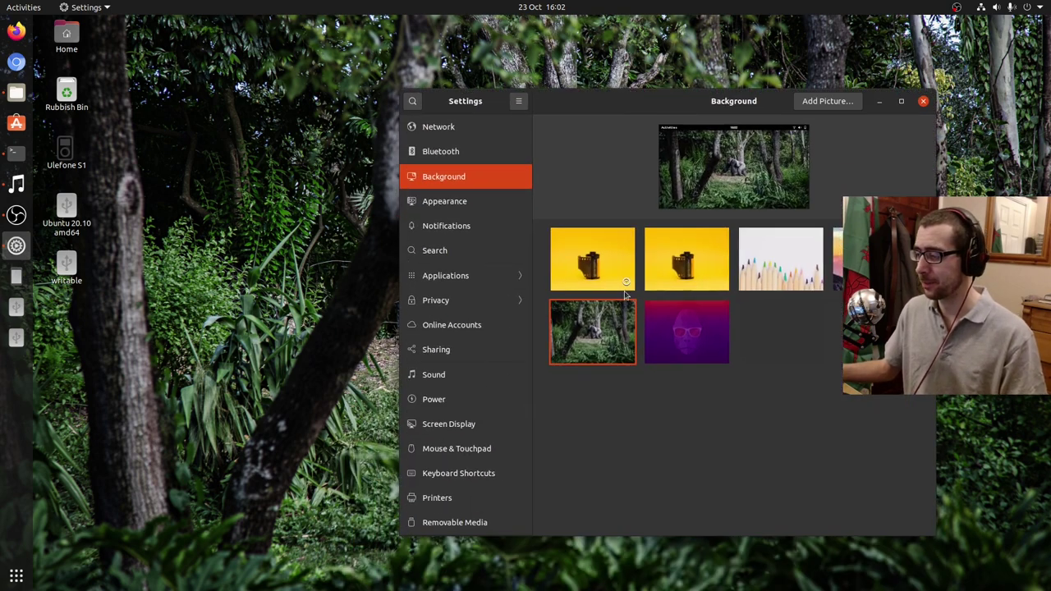
pyautogui.click(673, 336)
pyautogui.click(882, 102)
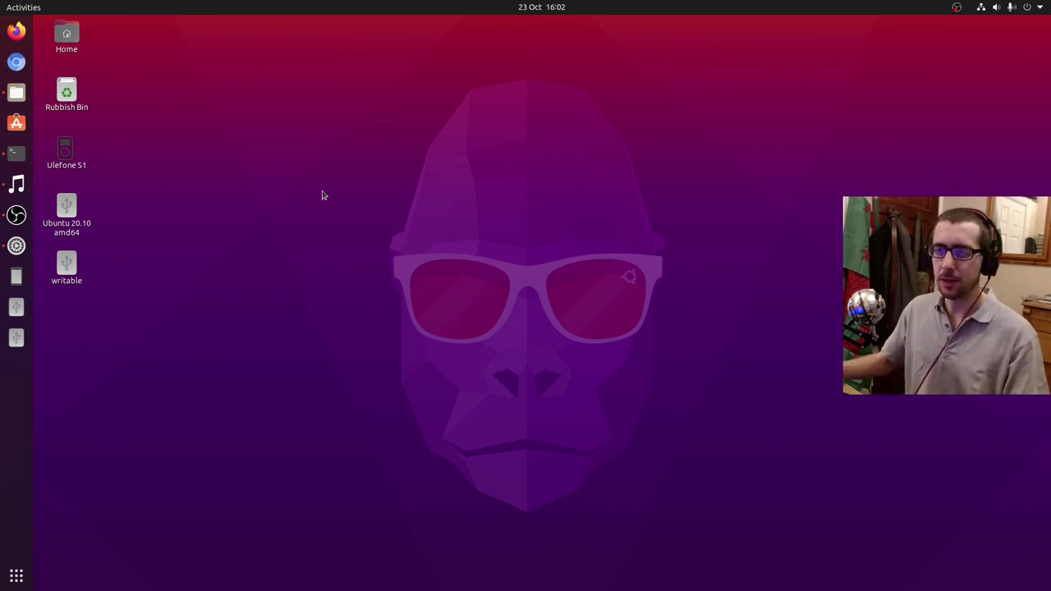
pyautogui.click(16, 94)
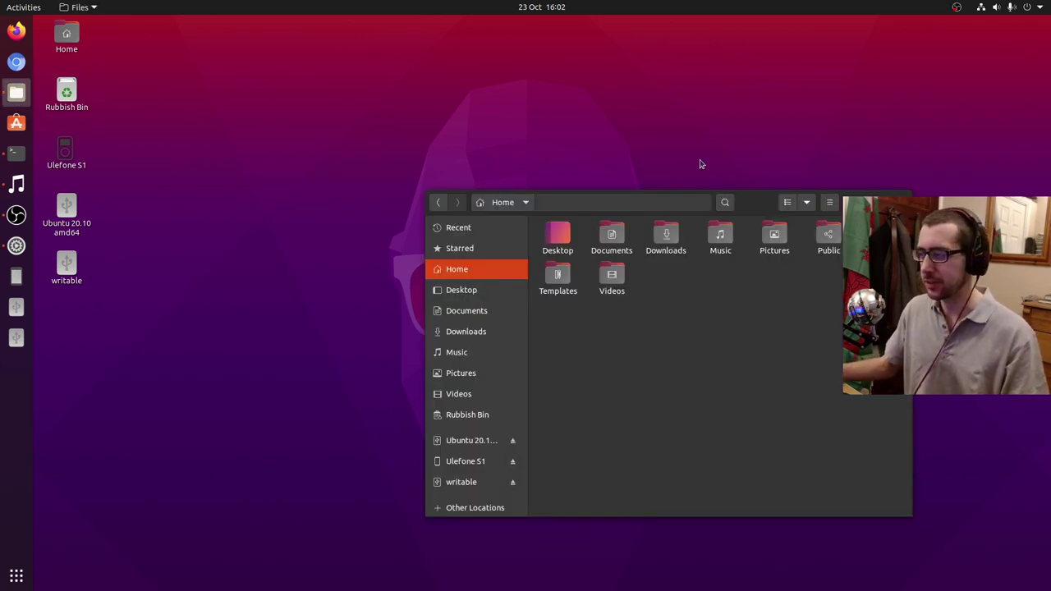
pyautogui.click(897, 202)
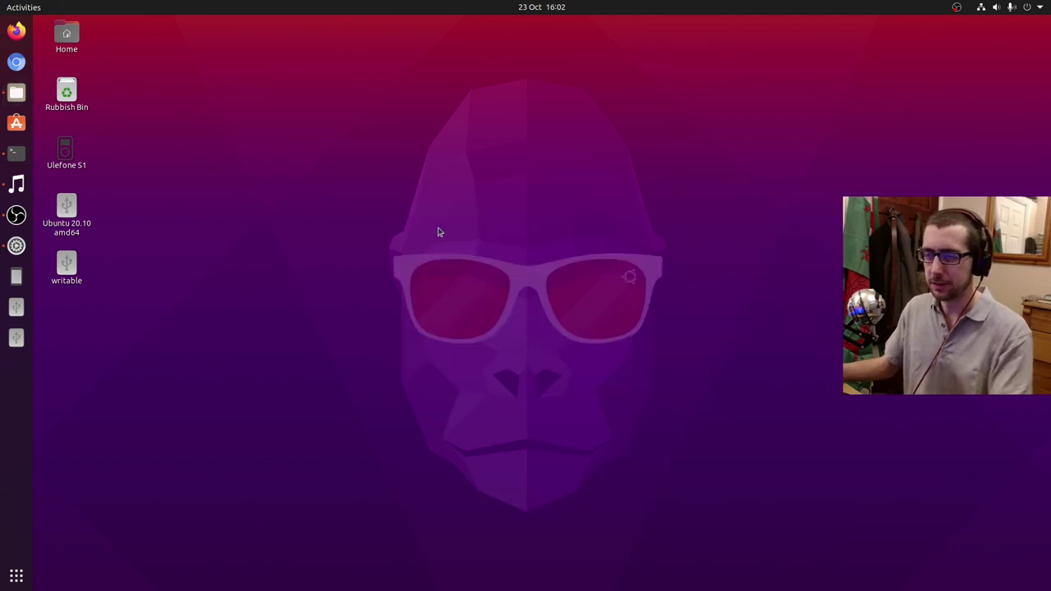